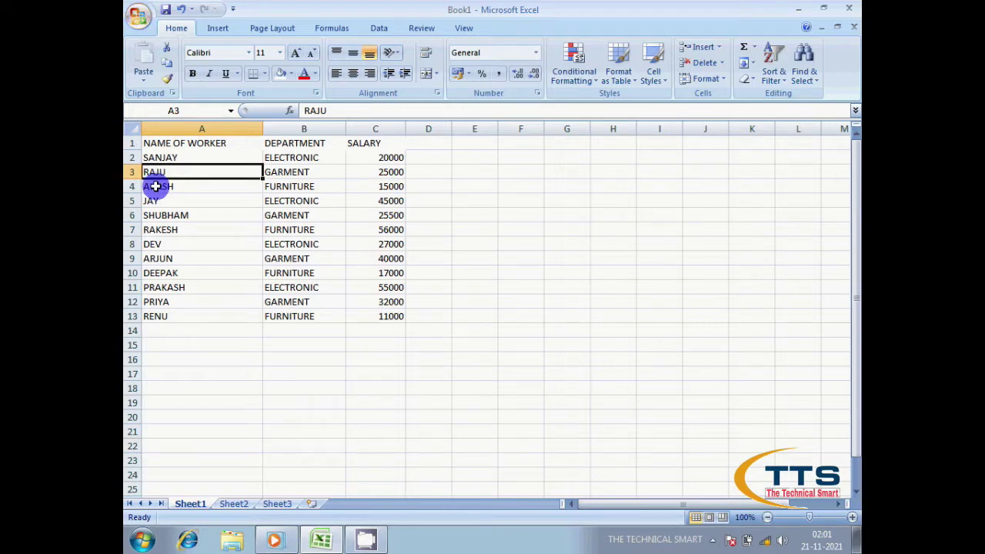
Sort the worker table by the NAME OF WORKER column from A to Z
left_click(156, 186)
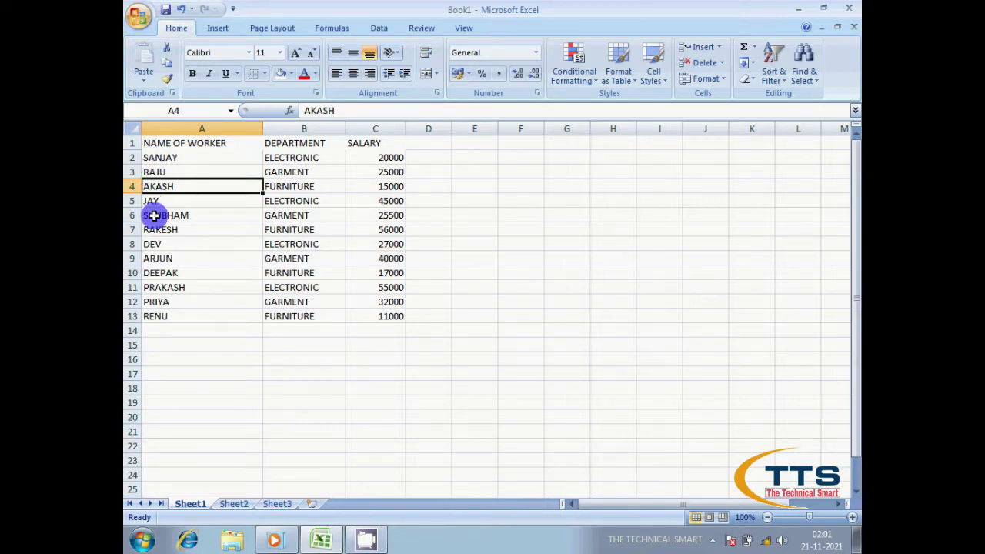
left_click(179, 143)
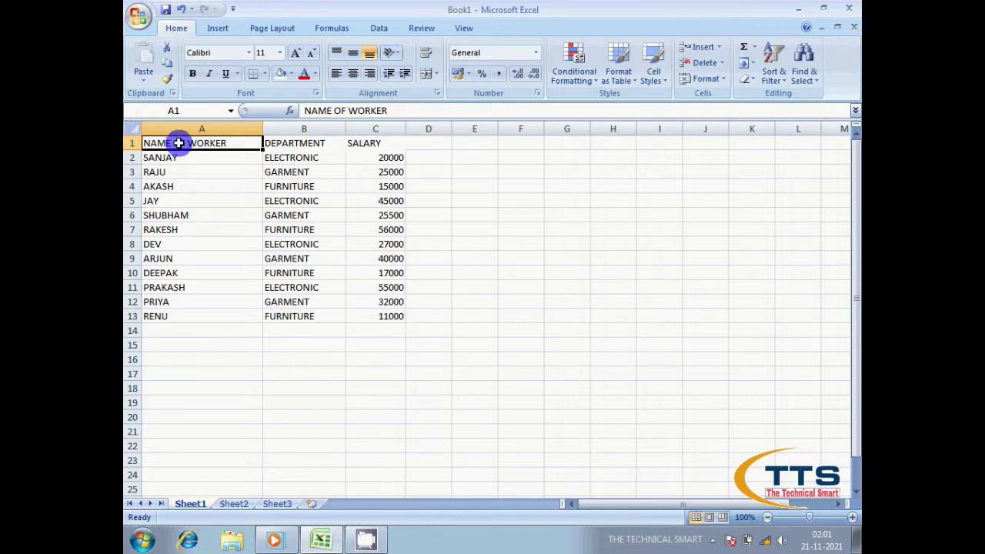
left_click(774, 73)
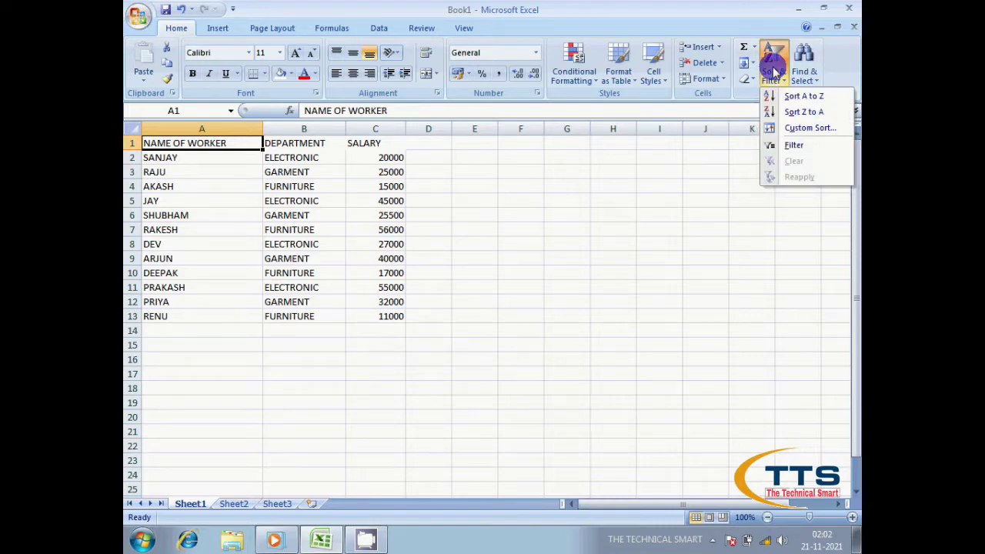
left_click(797, 99)
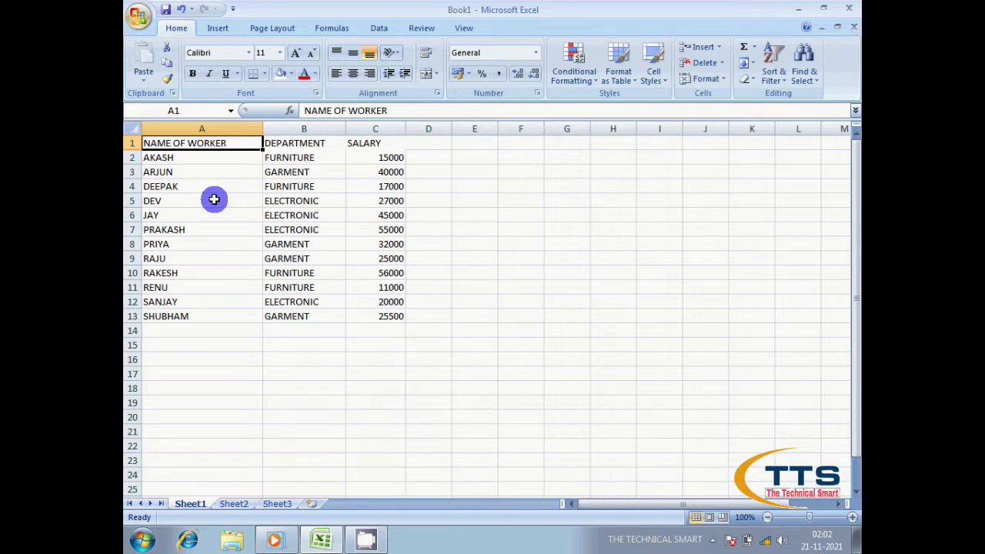
Sort the worker table by the DEPARTMENT column from A to Z
left_click(300, 144)
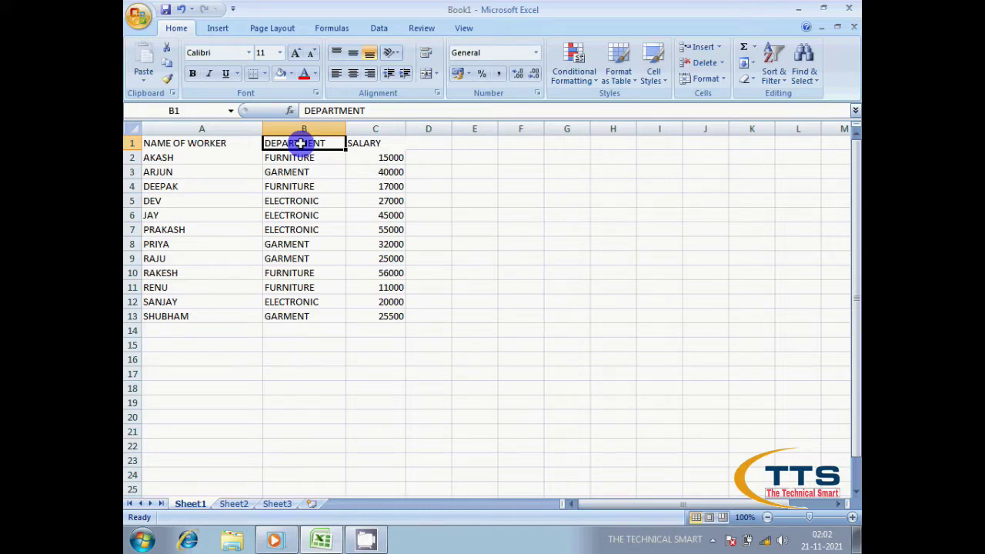
left_click(325, 158)
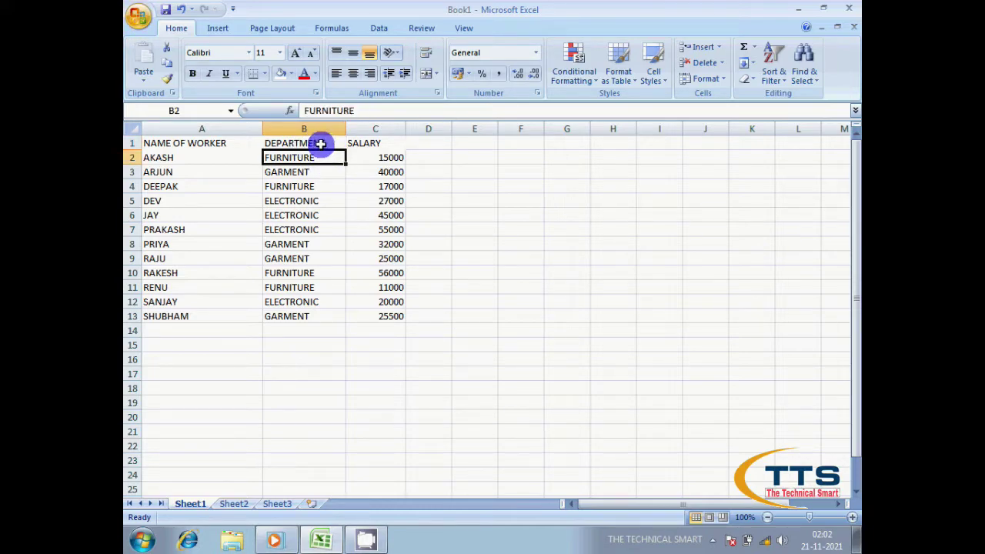
left_click(321, 144)
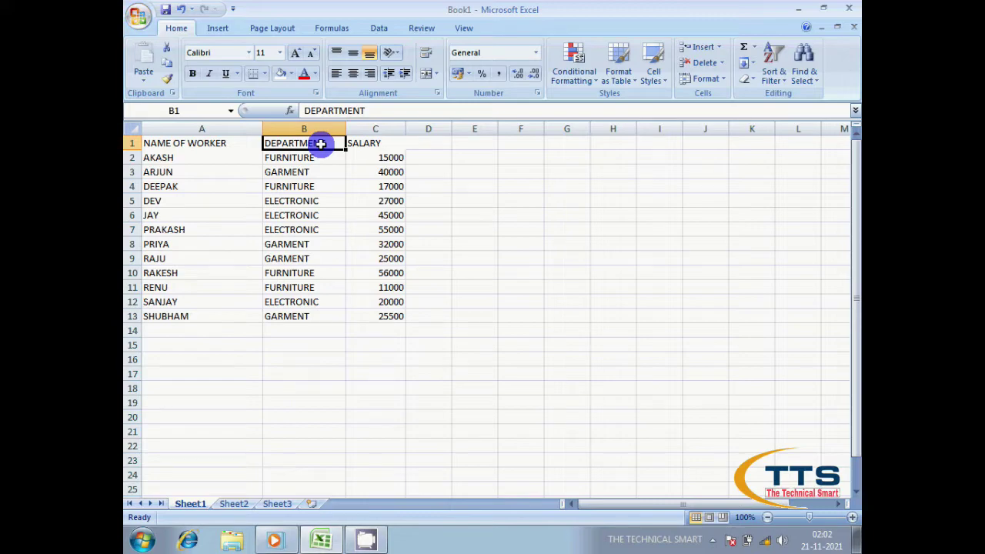
left_click(772, 77)
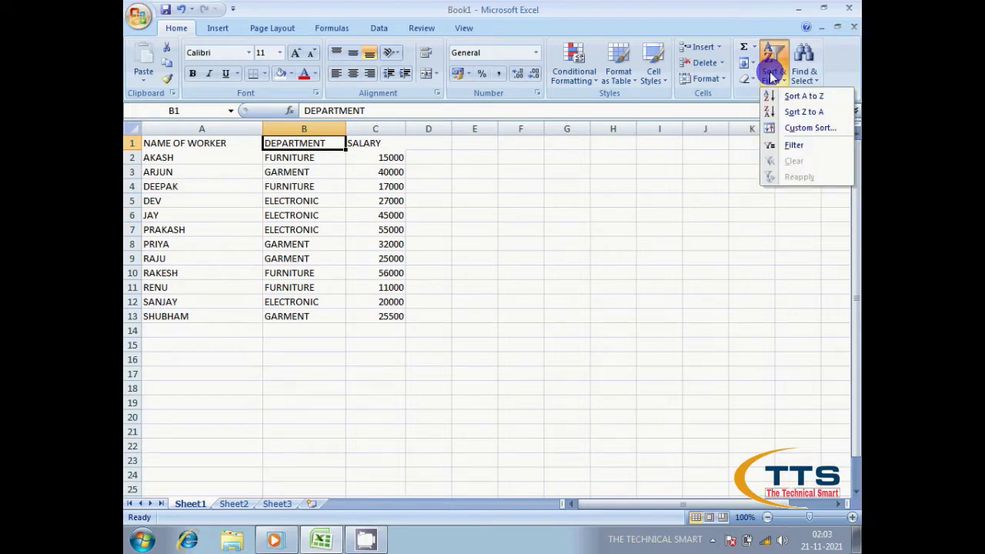
left_click(795, 98)
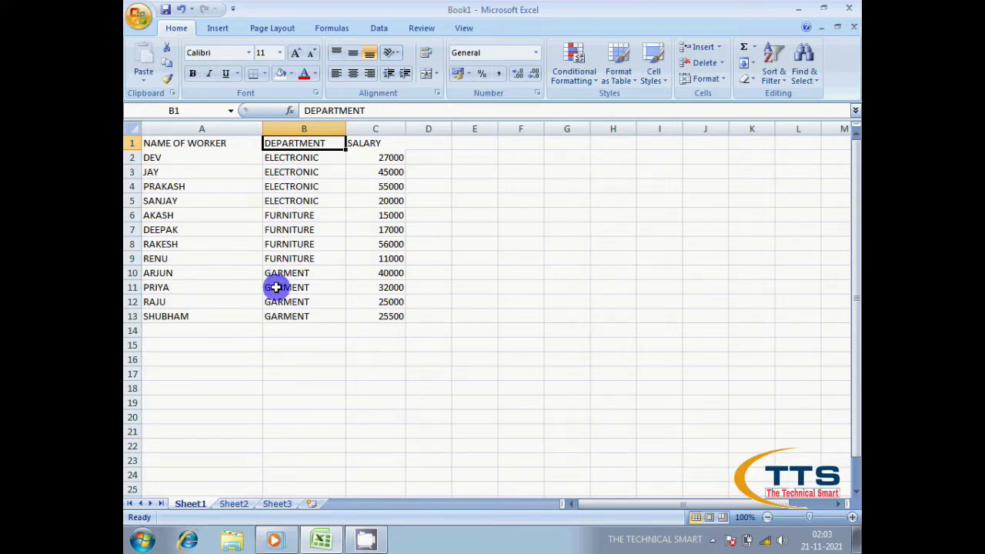
Sort the worker table by the SALARY column in ascending order
left_click(378, 144)
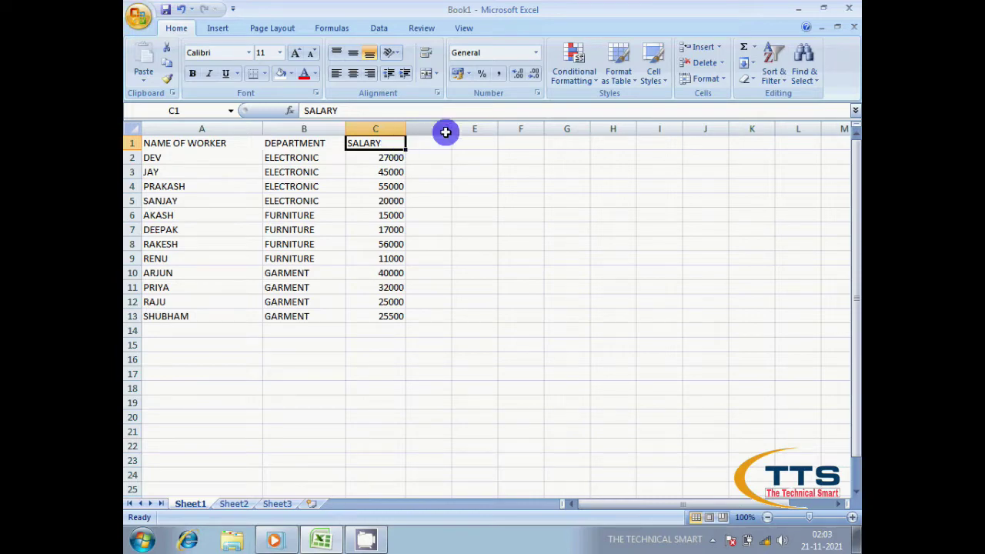
left_click(772, 75)
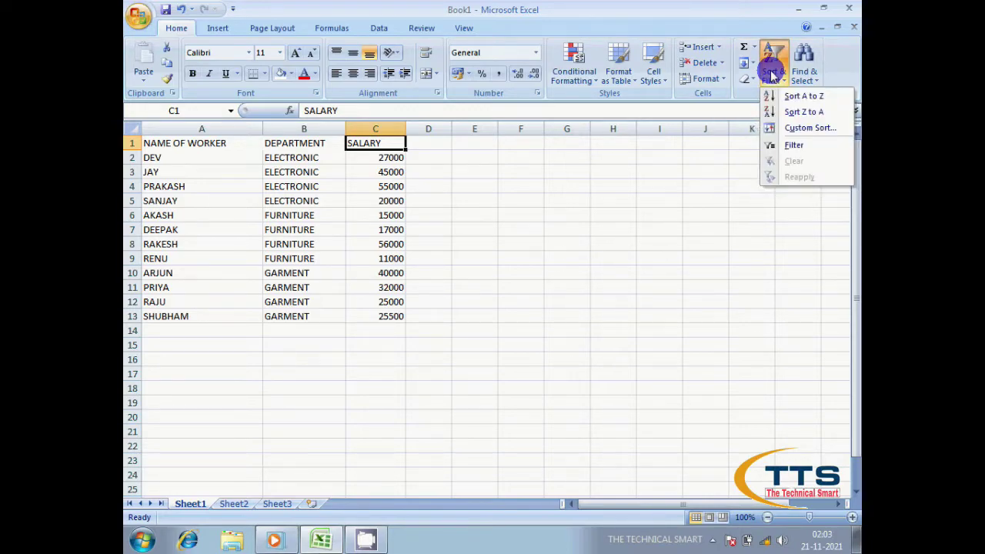
left_click(799, 100)
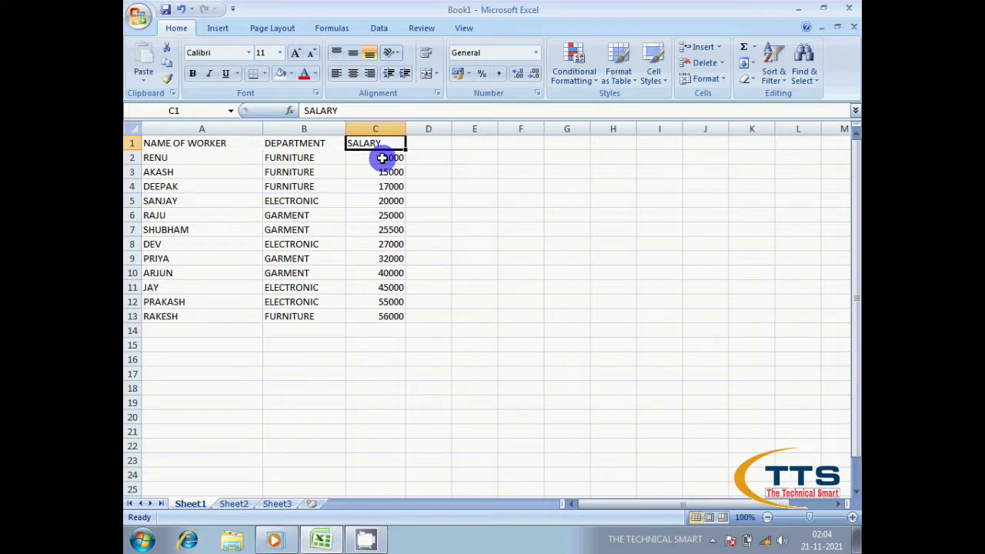
Sort the worker table by the SALARY column in descending order, with the highest salary first
left_click(293, 142)
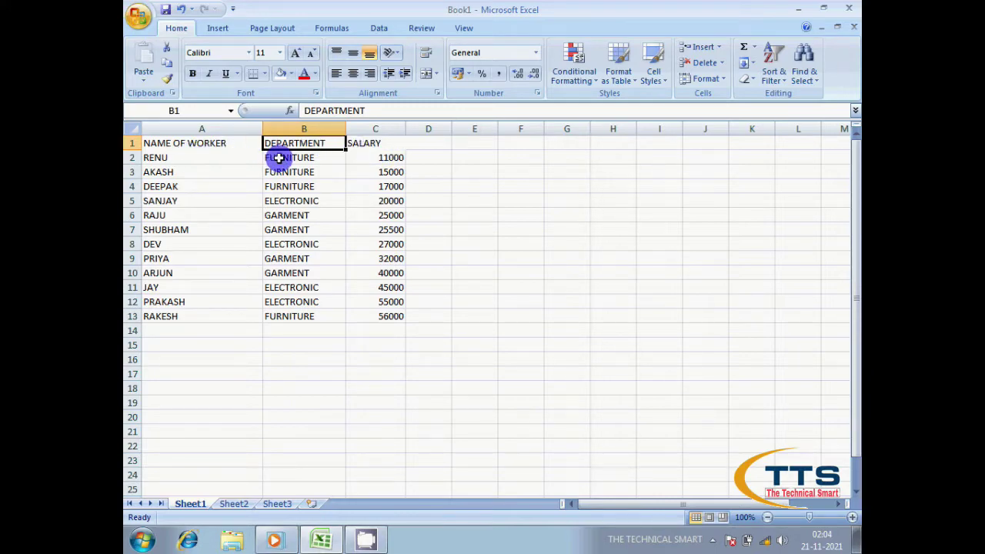
left_click(374, 143)
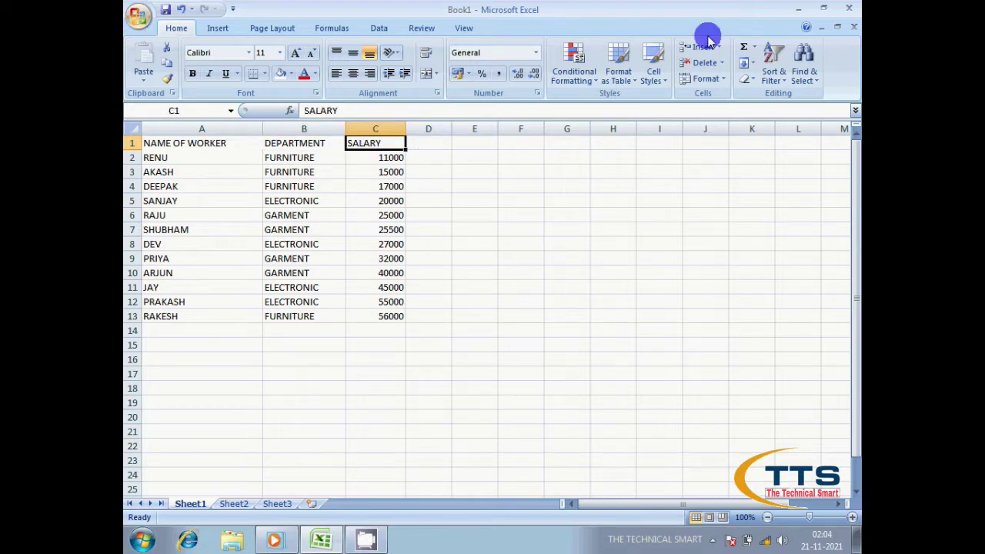
left_click(772, 77)
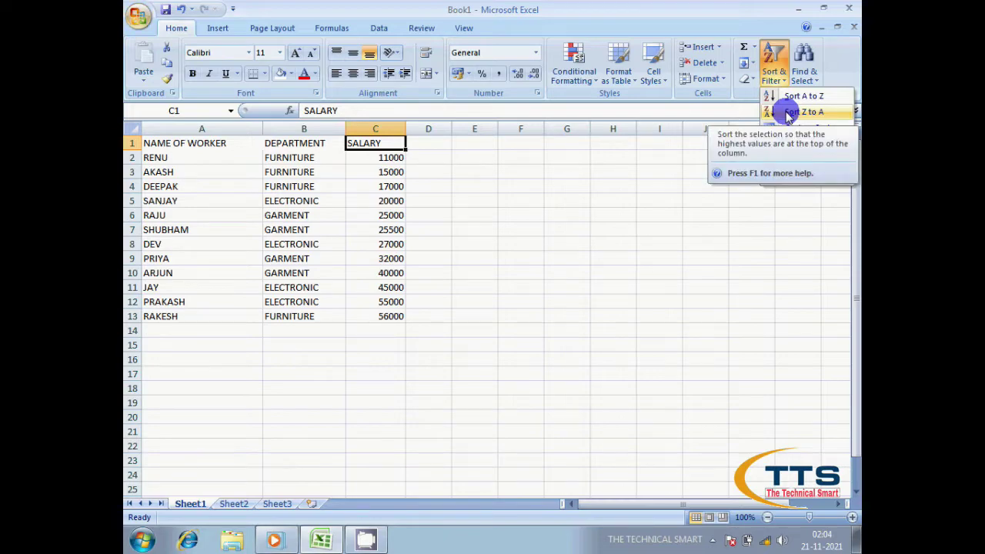
left_click(789, 113)
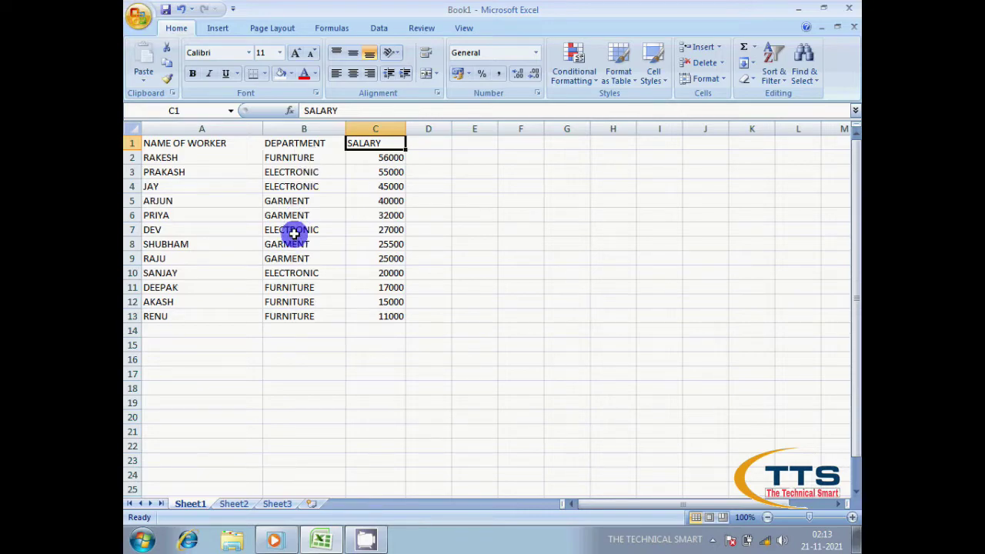
left_click(308, 143)
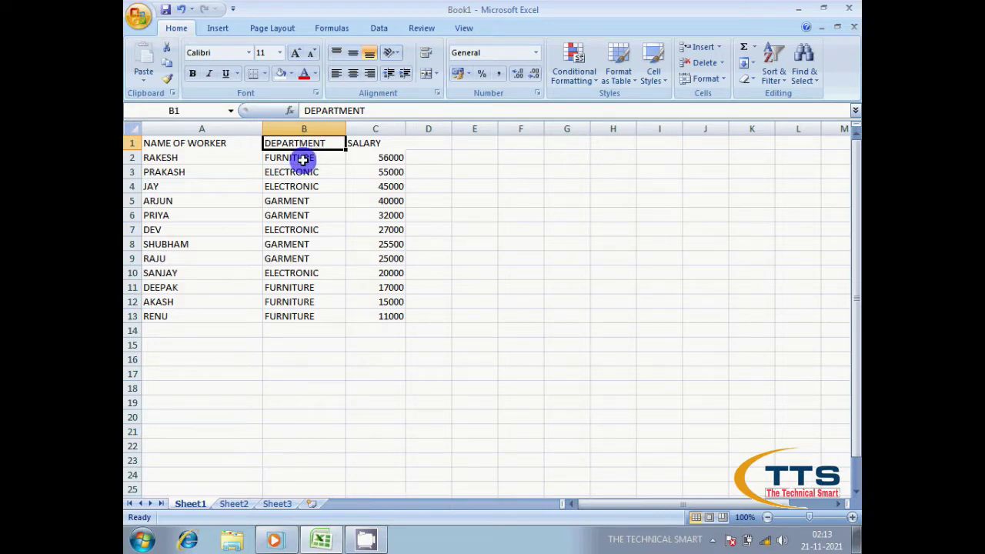
left_click(303, 160)
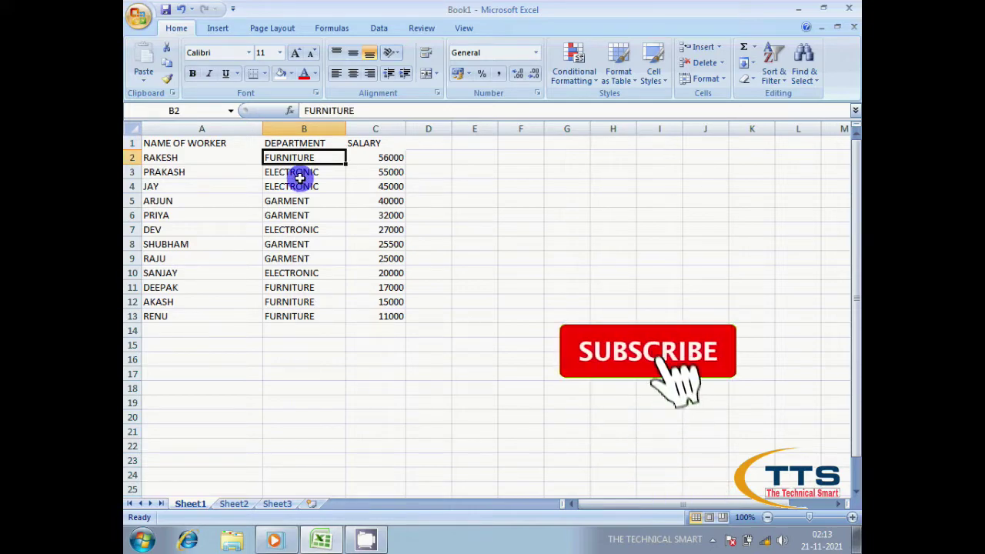
left_click(304, 172)
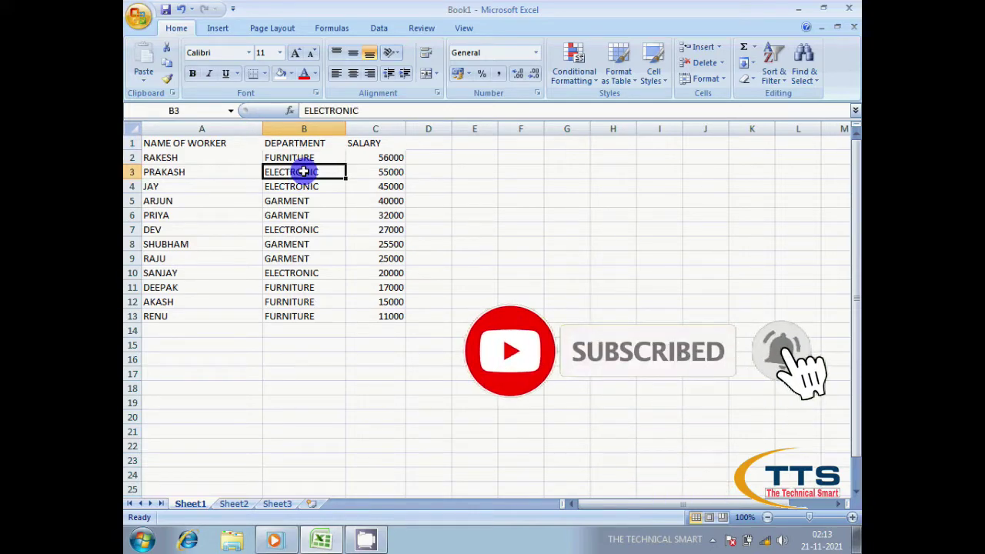
left_click(298, 200)
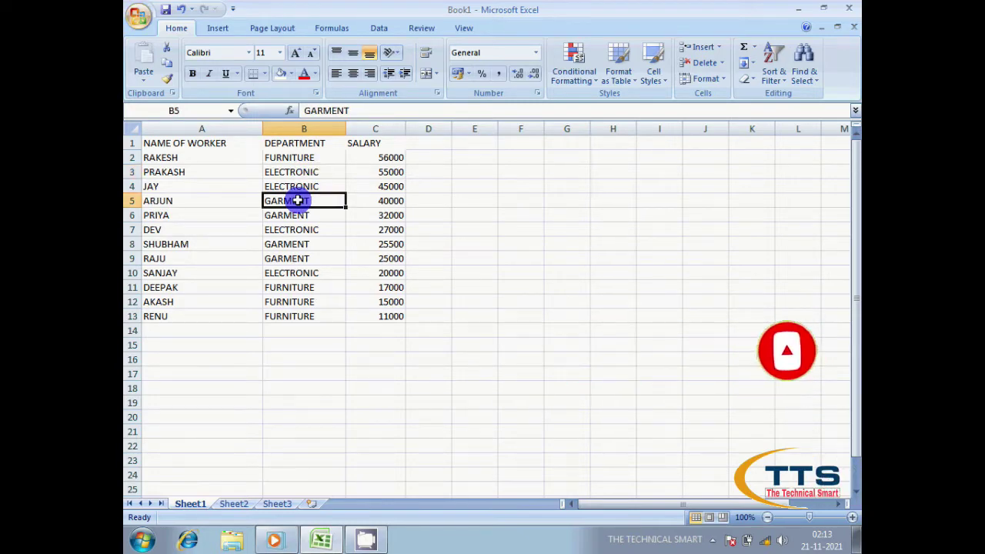
left_click(306, 144)
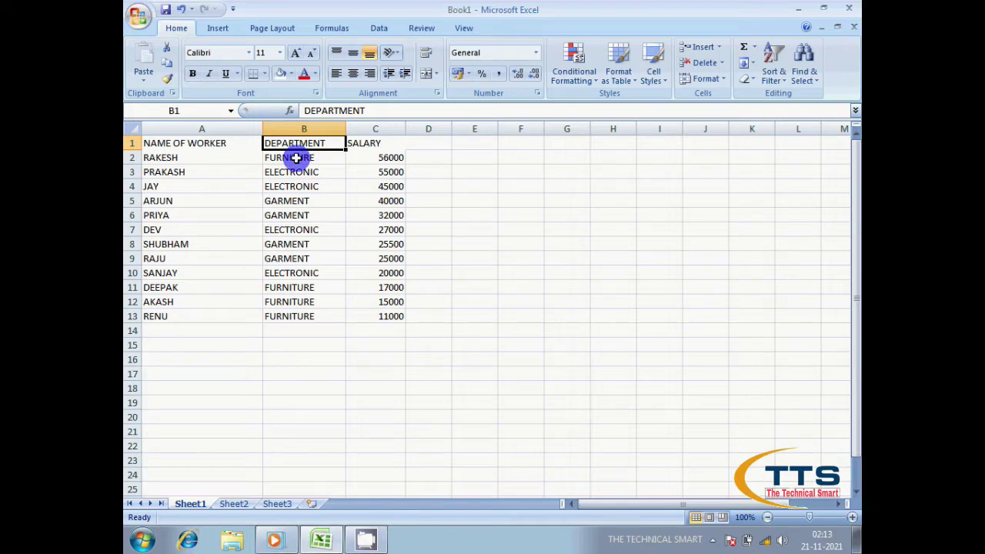
Fill the FURNITURE cells B2, B11, B12 and B13 in the DEPARTMENT column with the standard green colour
left_click(296, 158)
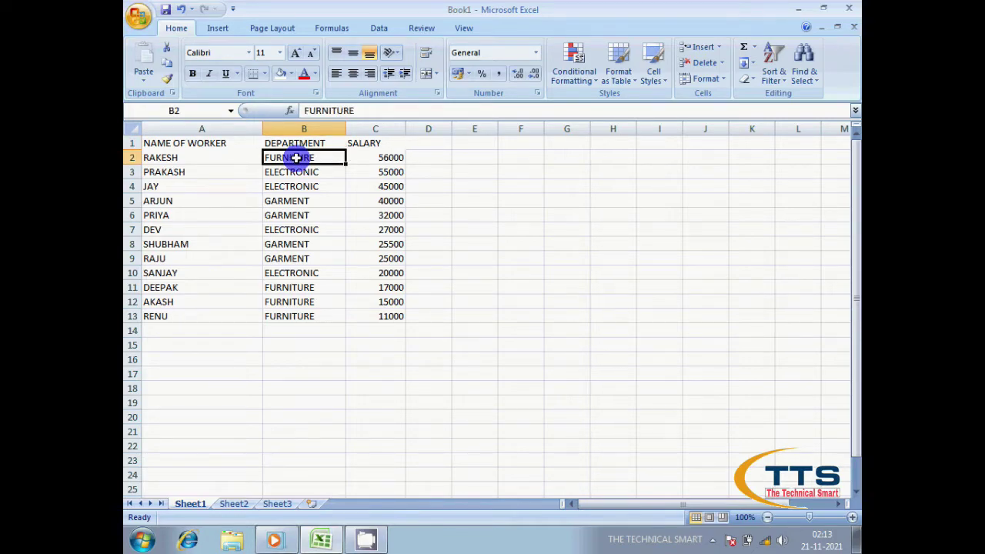
left_click(293, 76)
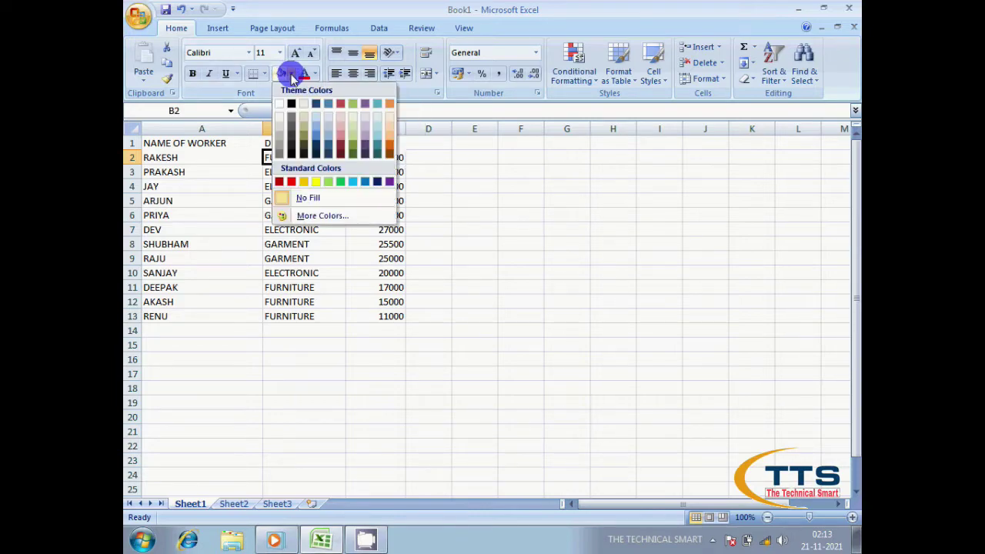
left_click(341, 181)
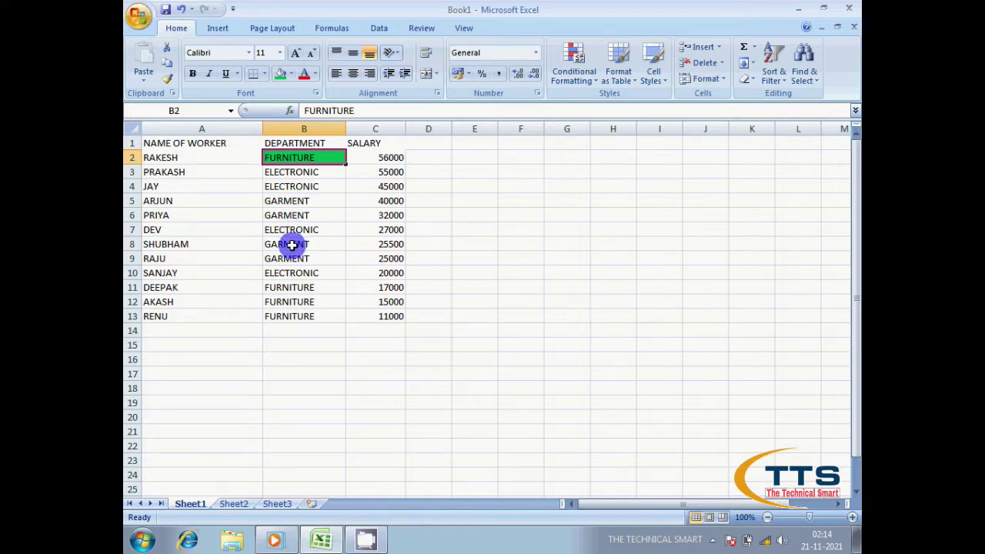
left_click(286, 288)
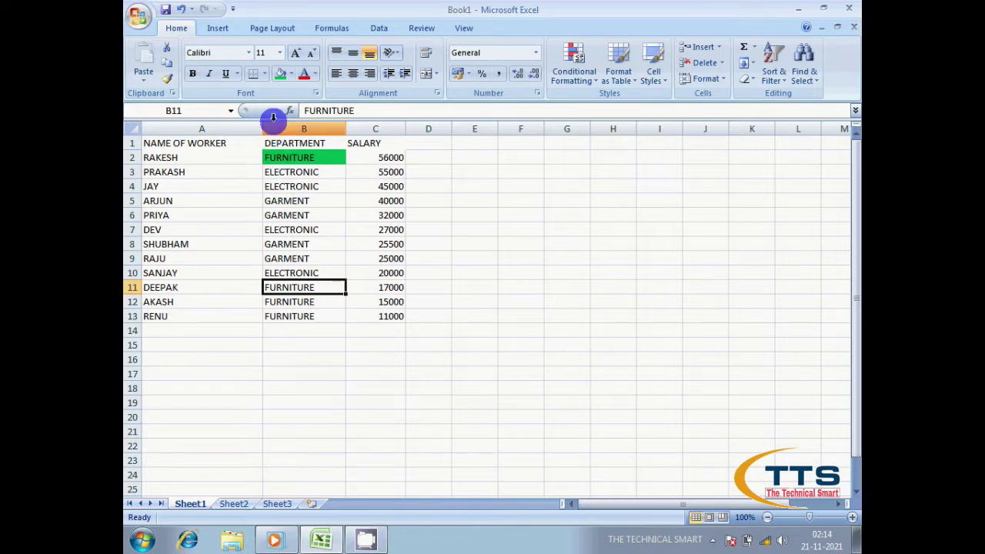
left_click(280, 75)
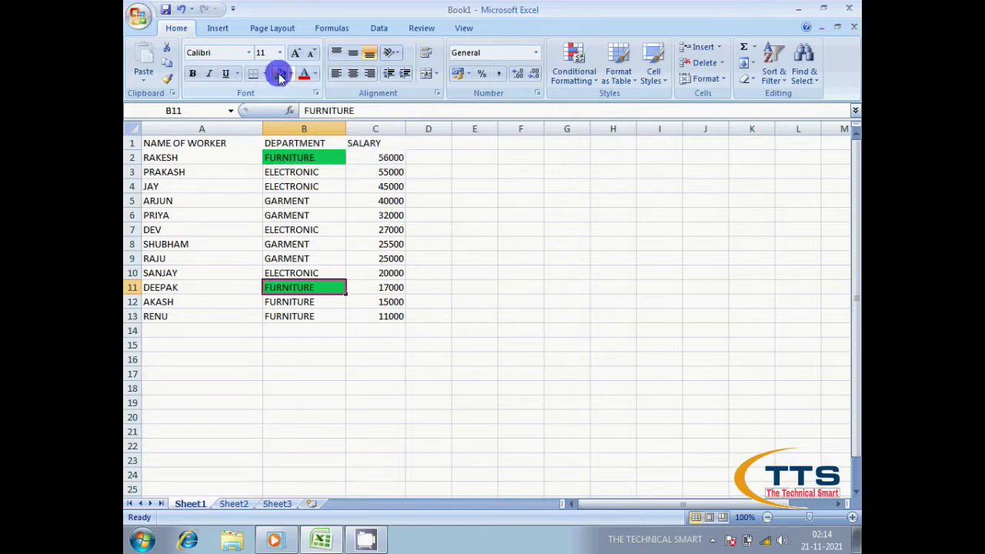
left_click(299, 302)
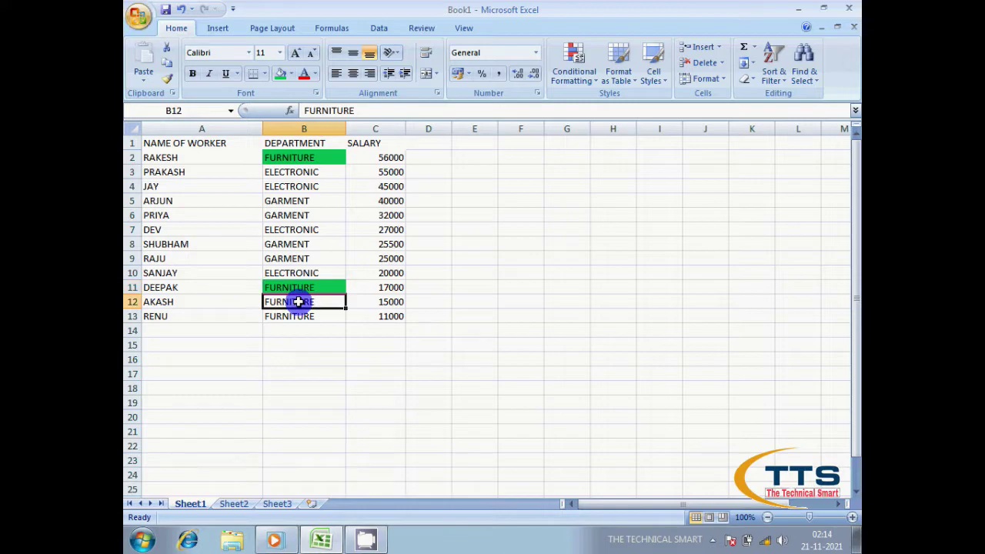
left_click(281, 75)
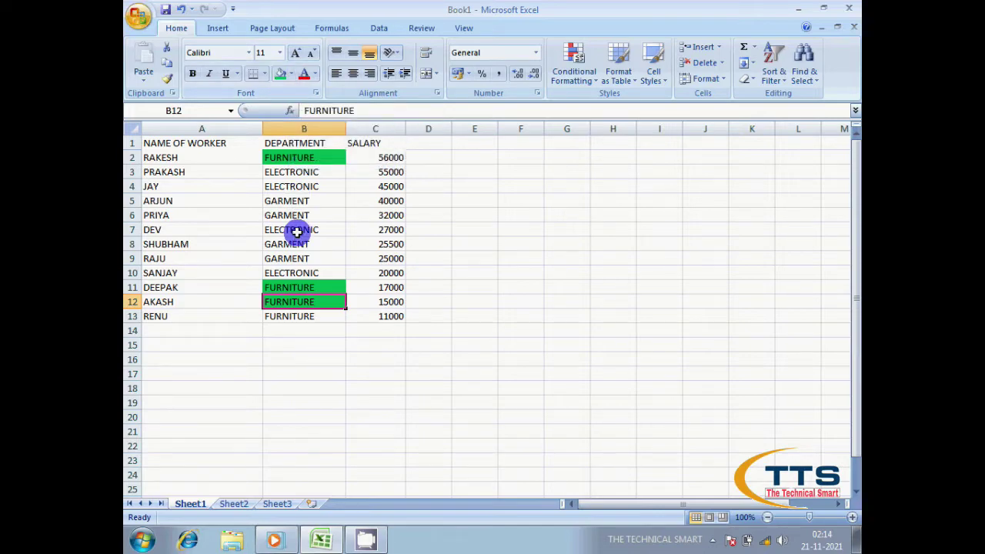
left_click(279, 322)
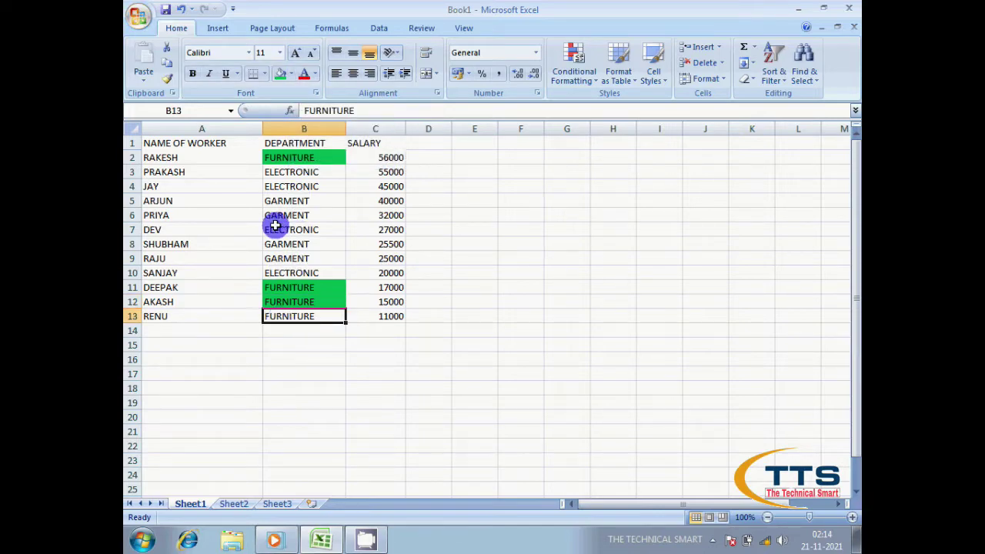
left_click(281, 74)
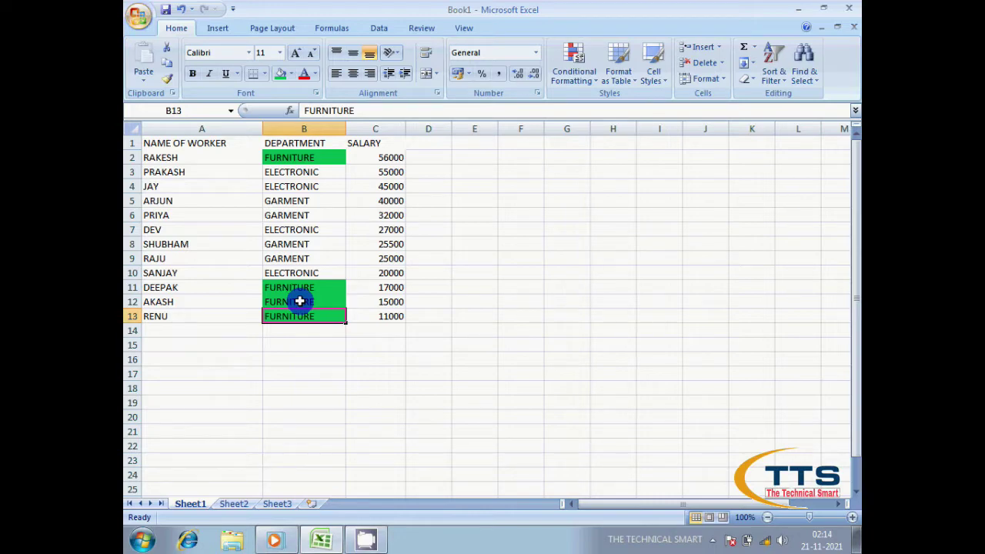
Fill the ELECTRONIC cells B3, B4, B7 and B10 in the DEPARTMENT column with the standard red colour
left_click(306, 174)
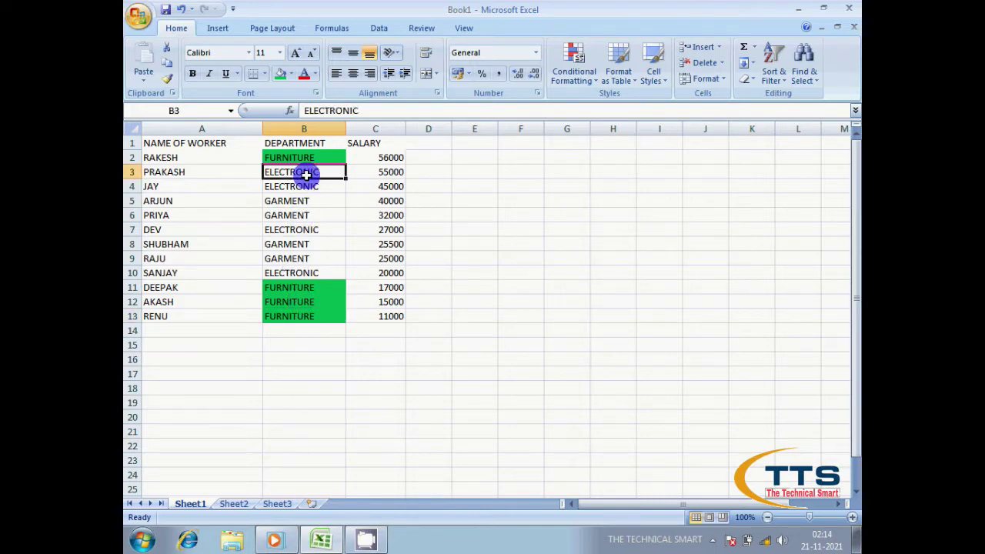
left_click(293, 73)
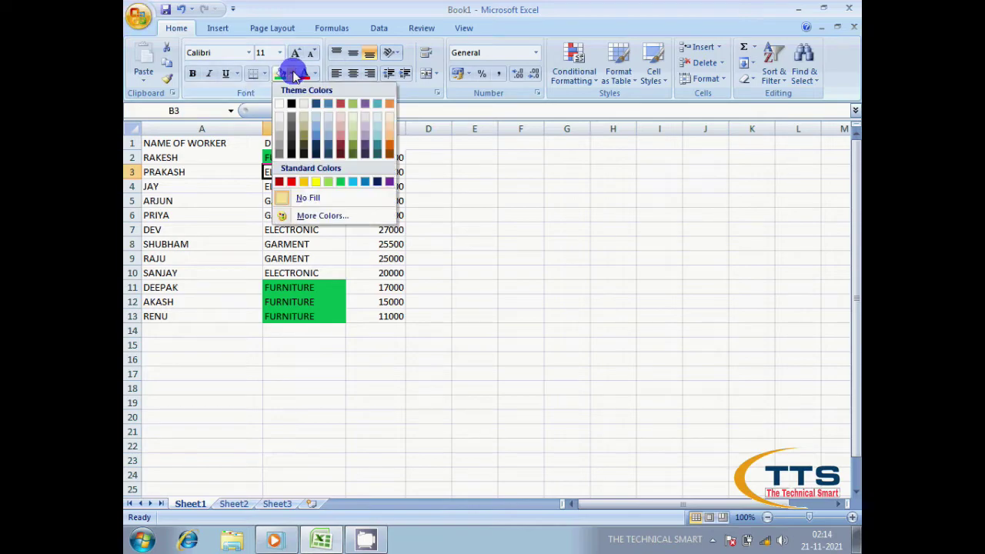
left_click(292, 182)
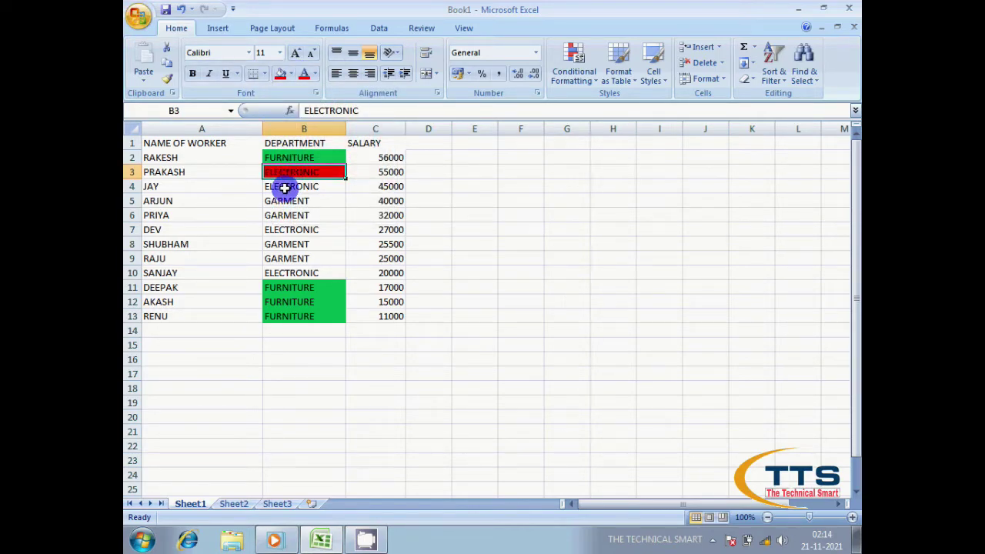
left_click(285, 188)
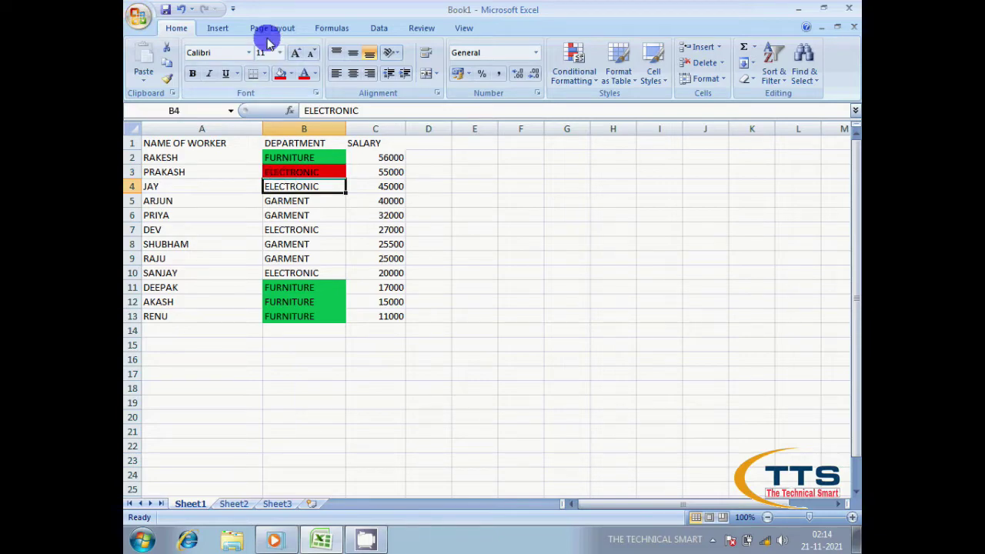
left_click(280, 73)
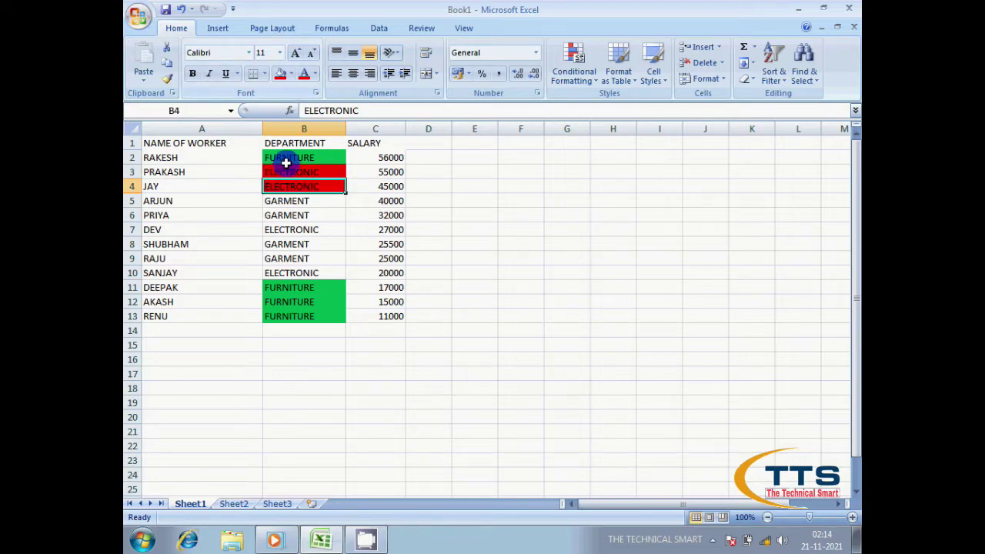
left_click(282, 229)
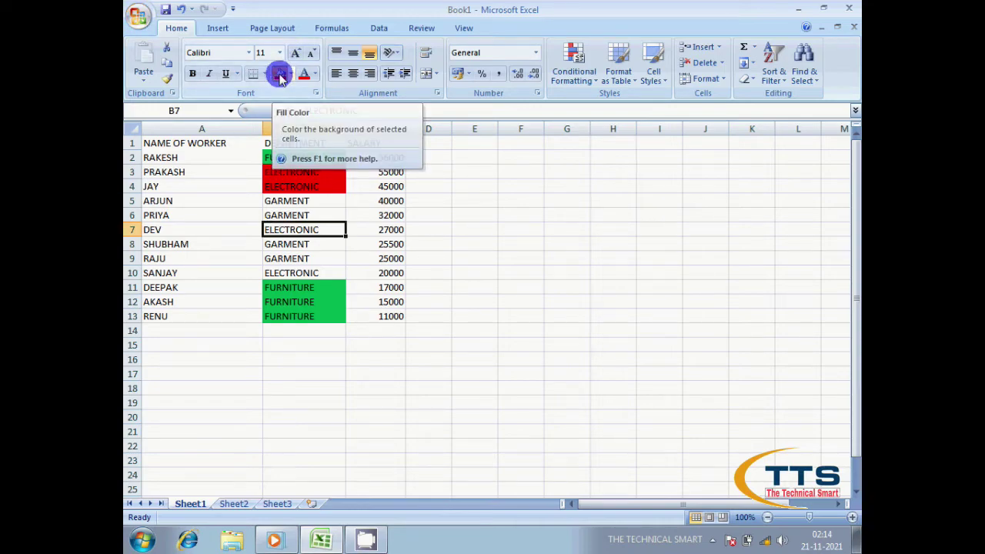
left_click(281, 75)
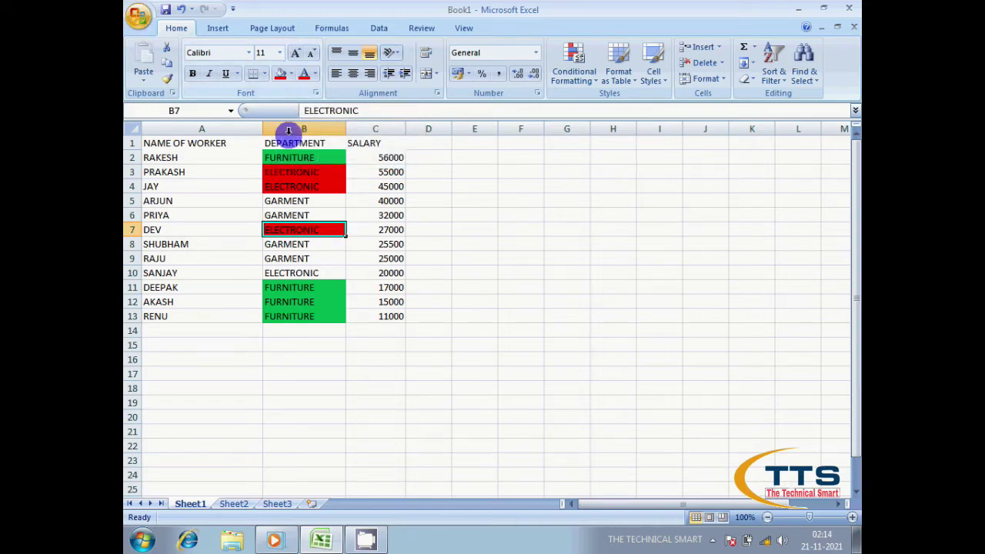
left_click(288, 271)
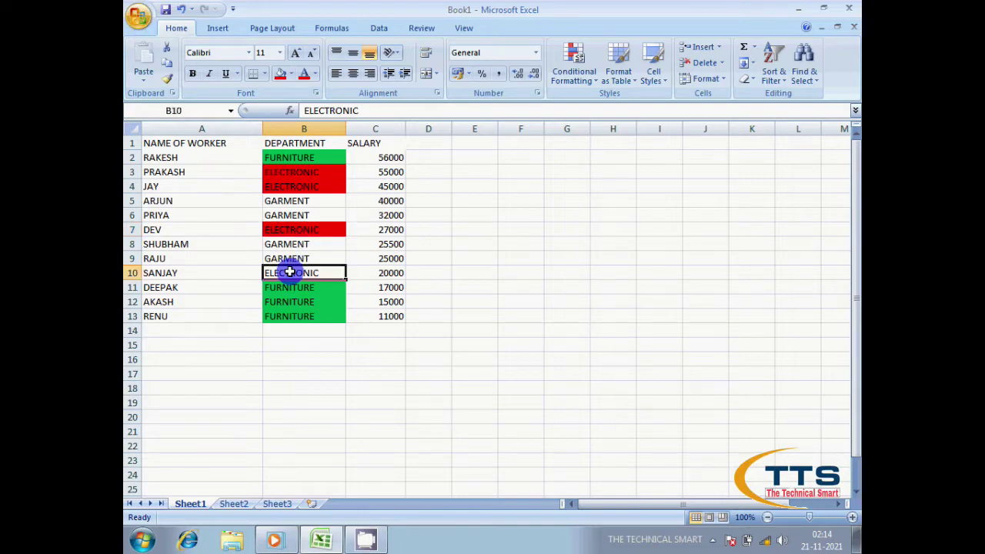
left_click(281, 75)
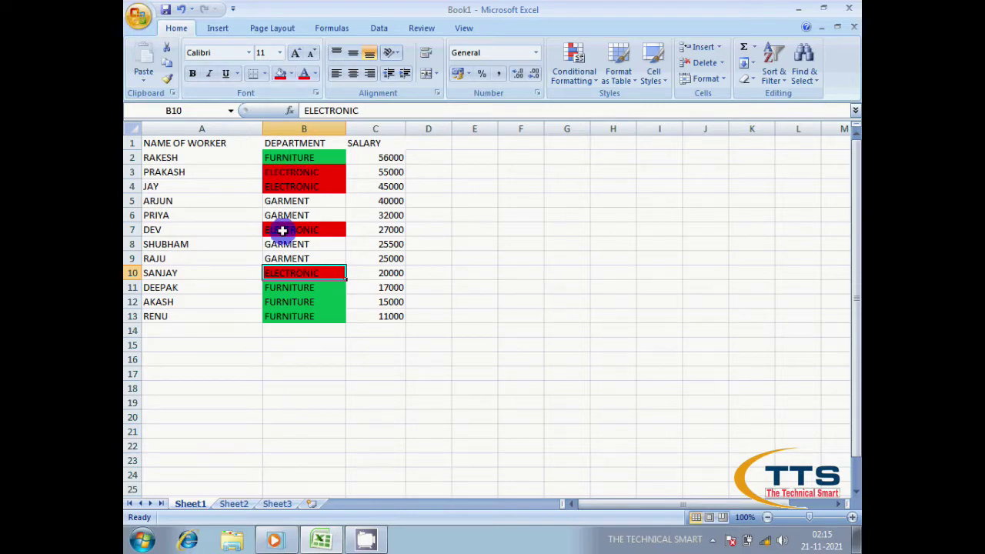
Fill the GARMENT cells B5, B6, B8 and B9 in the DEPARTMENT column with the standard yellow colour
left_click(295, 201)
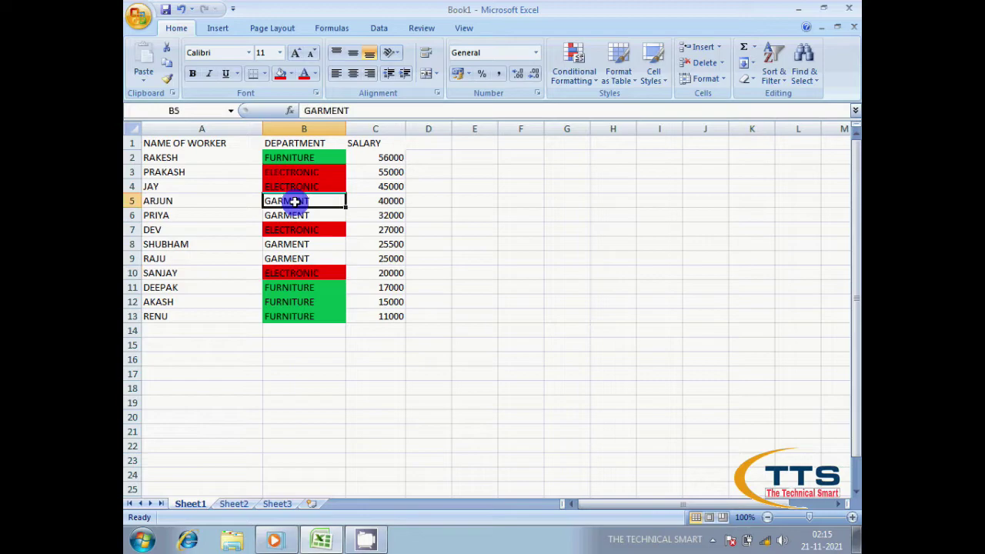
left_click(290, 74)
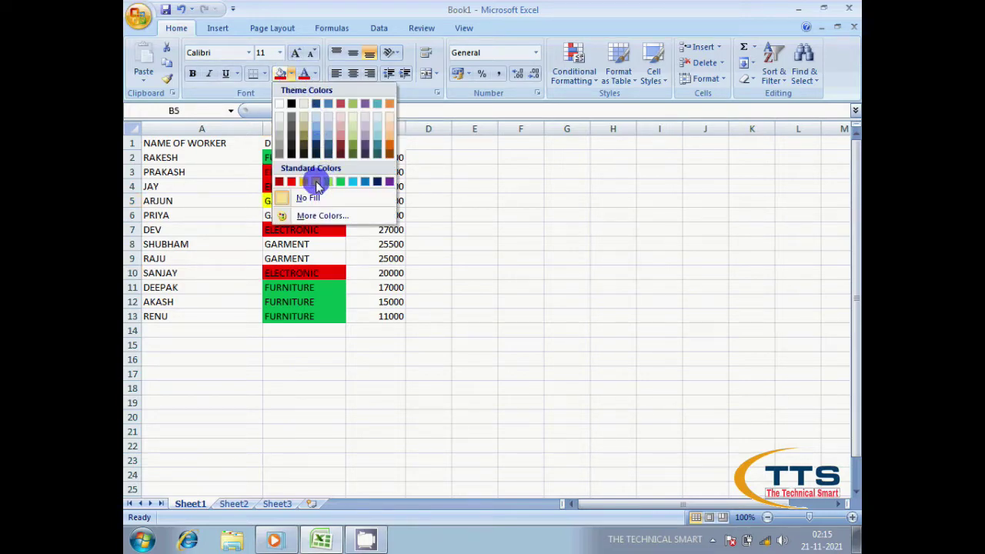
left_click(316, 183)
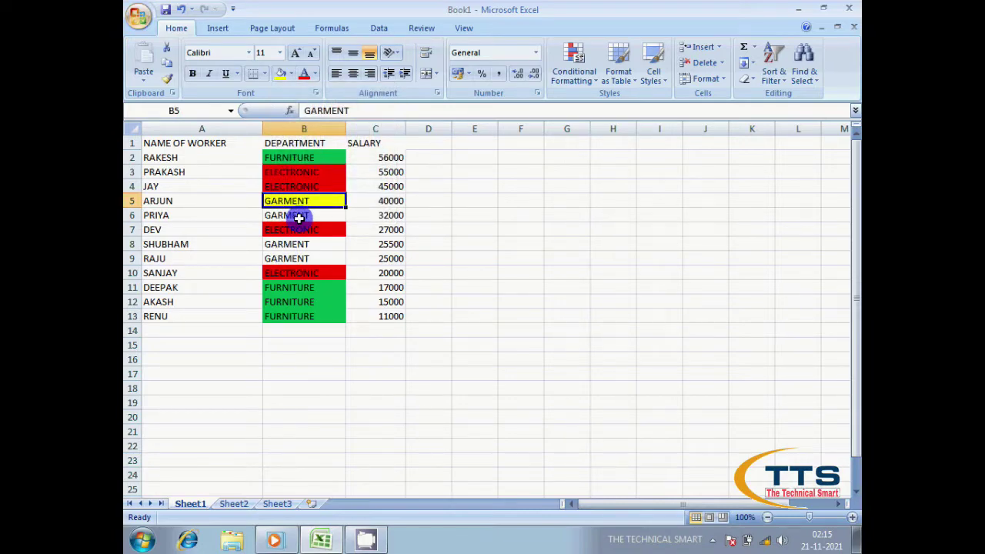
left_click(298, 218)
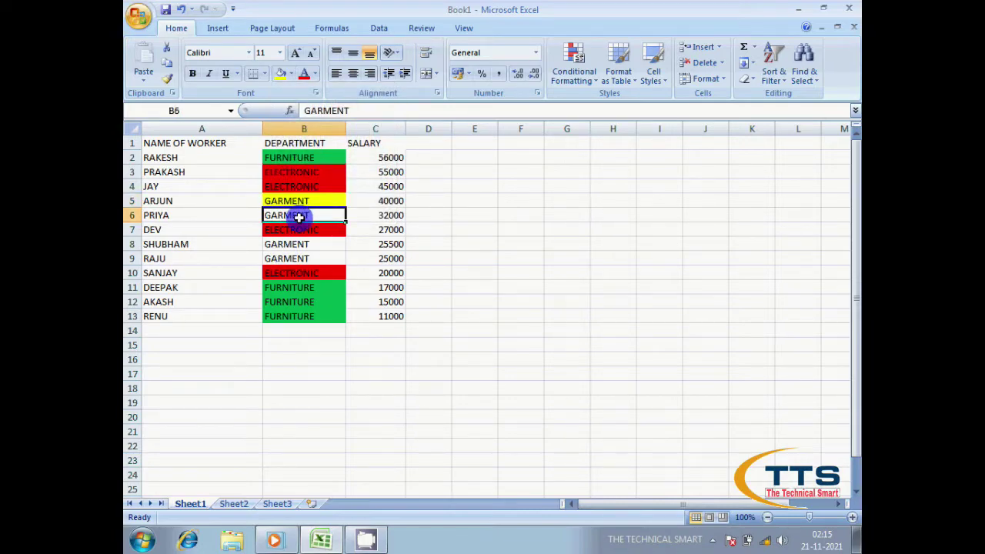
left_click(282, 73)
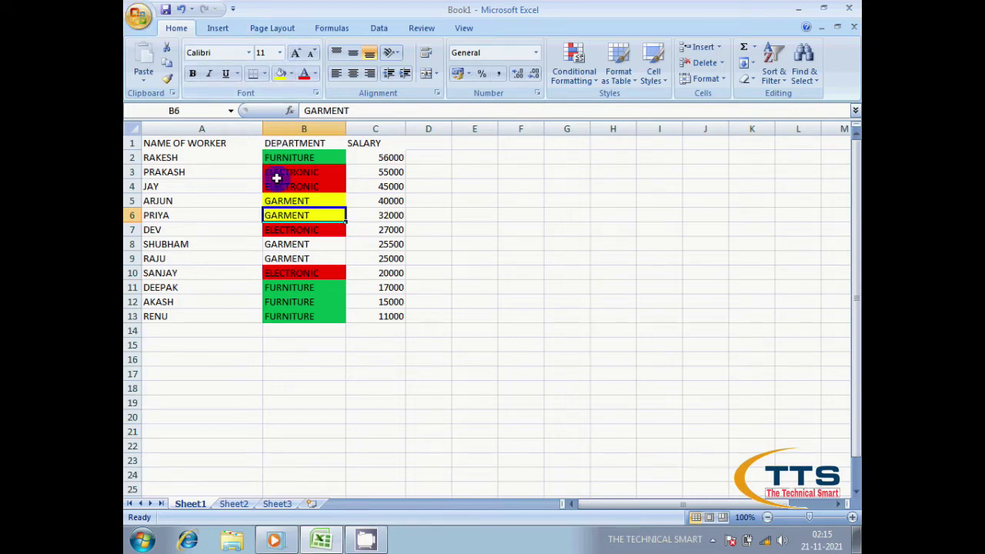
left_click(278, 244)
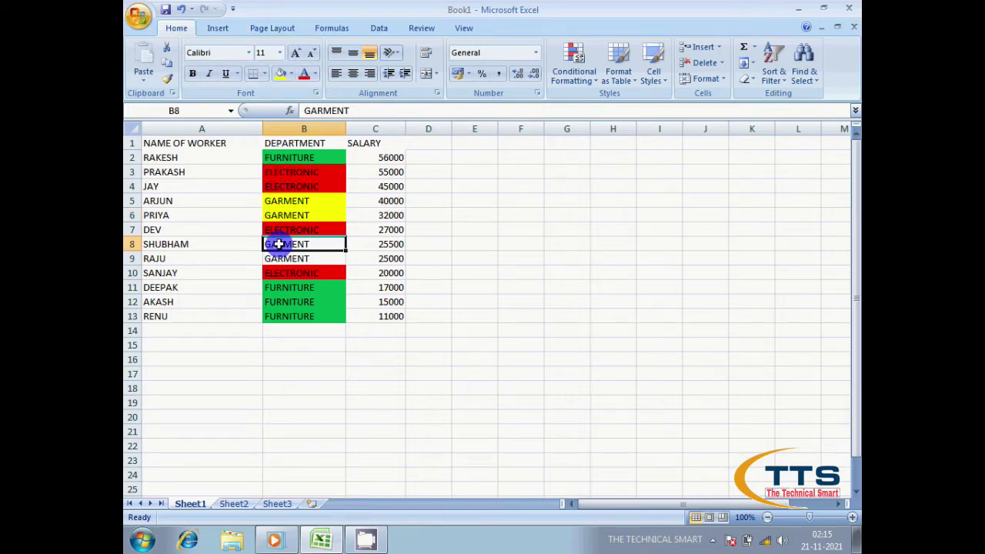
left_click(281, 74)
left_click(287, 258)
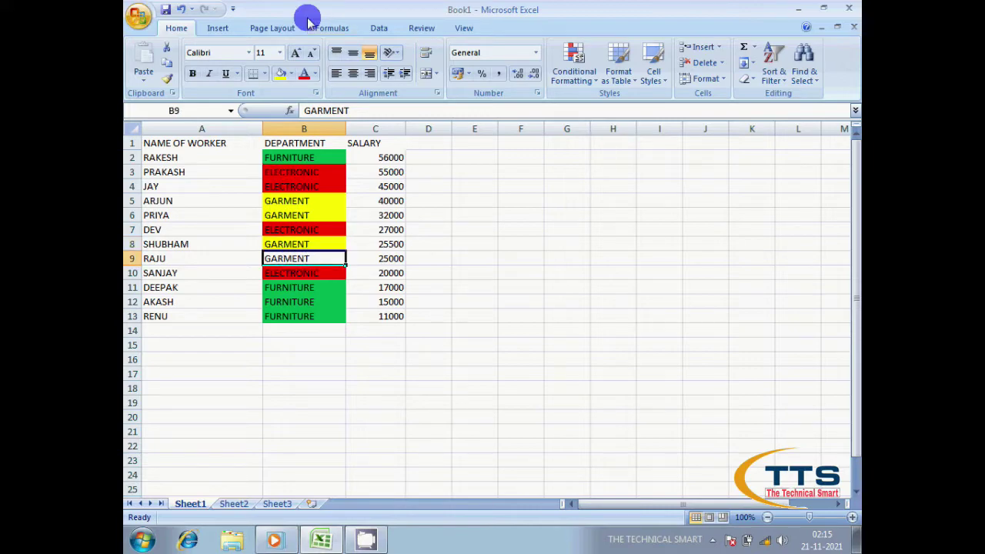
left_click(281, 74)
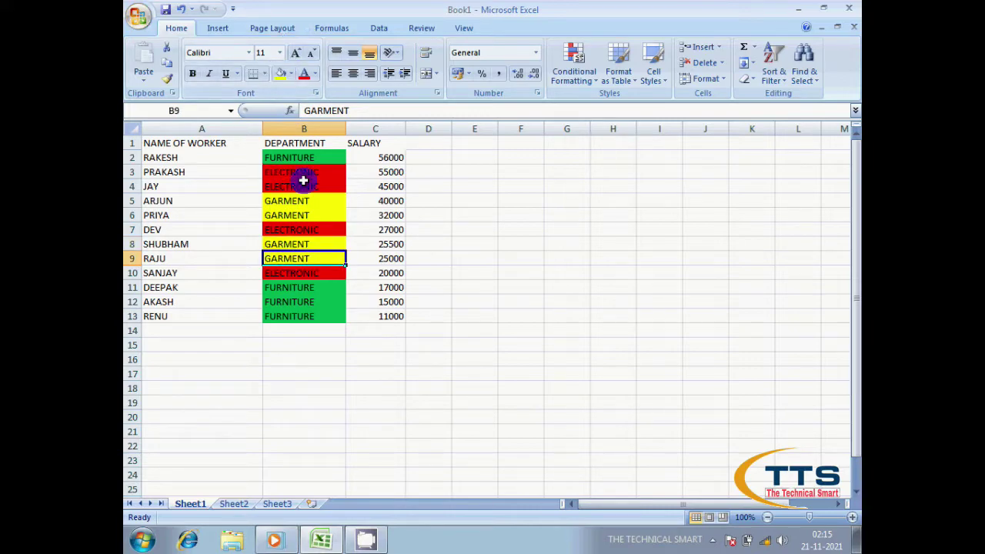
left_click(437, 259)
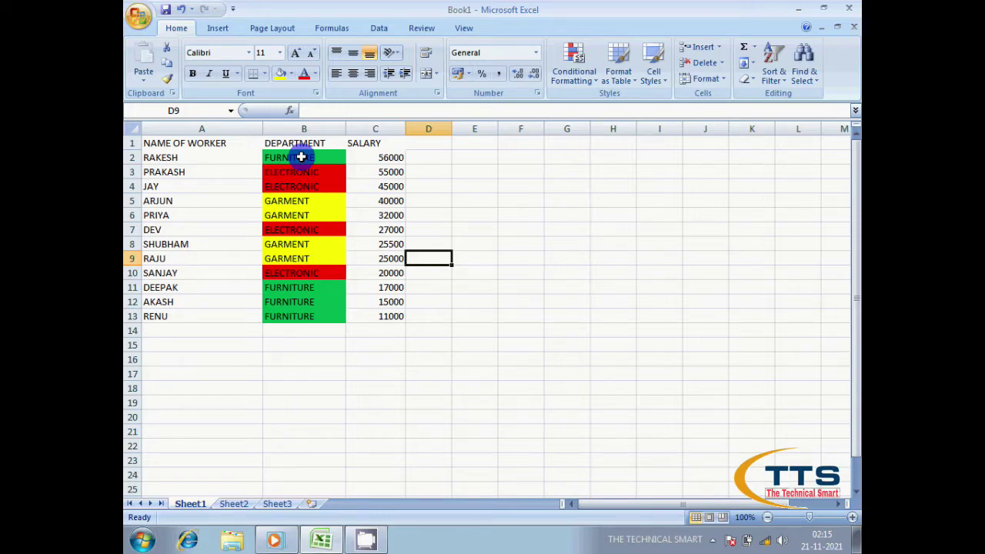
left_click(308, 365)
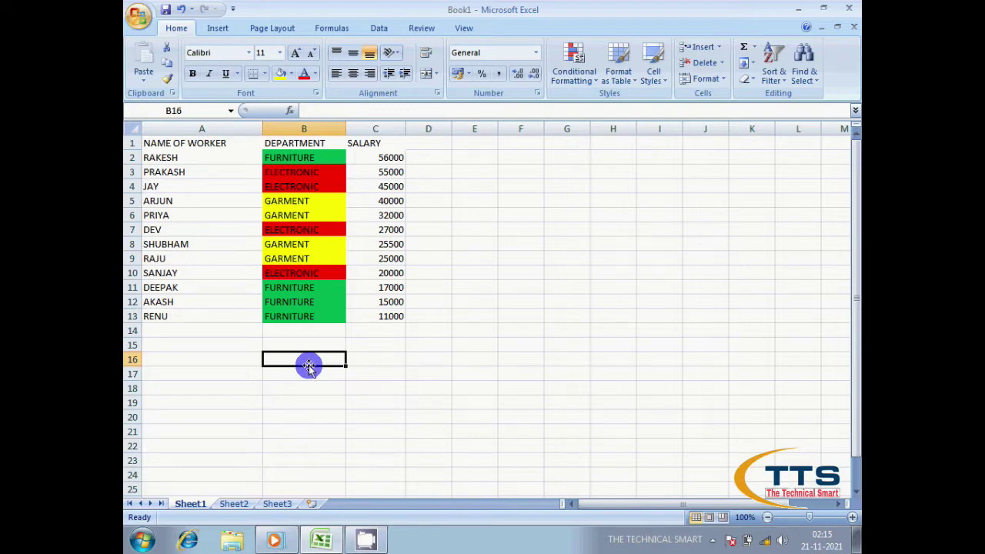
Set up a custom sort of the worker table by the DEPARTMENT column, sorting on Cell Color
left_click(322, 143)
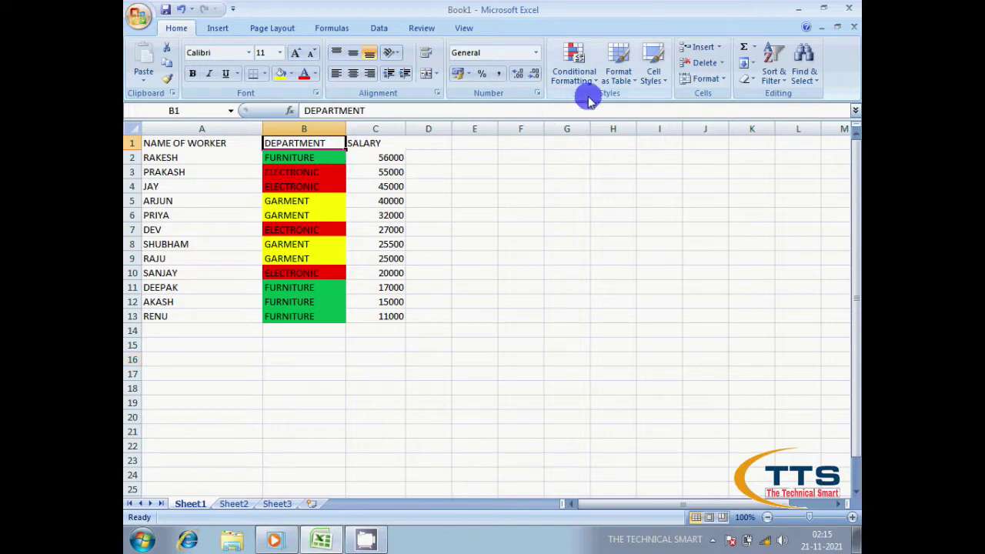
left_click(773, 77)
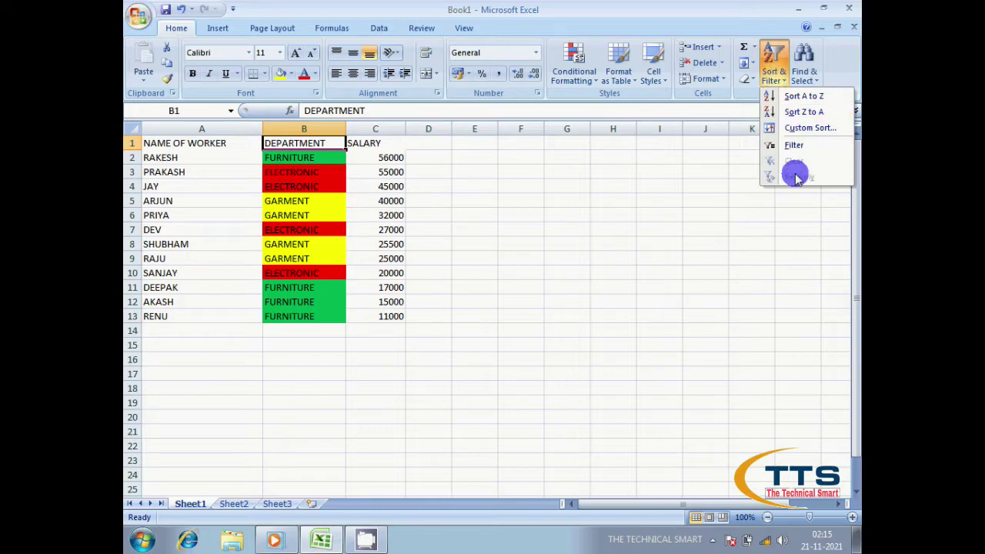
left_click(798, 130)
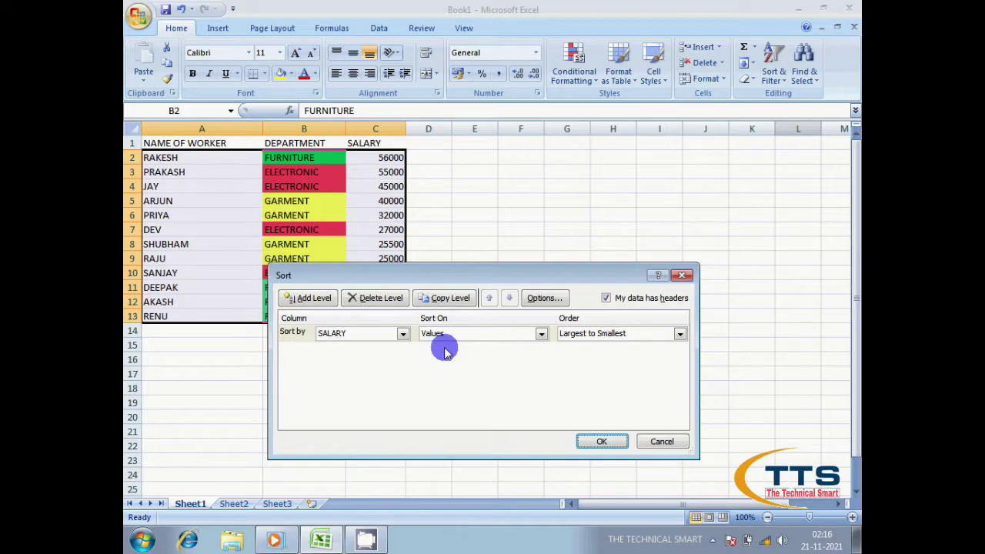
left_click(541, 335)
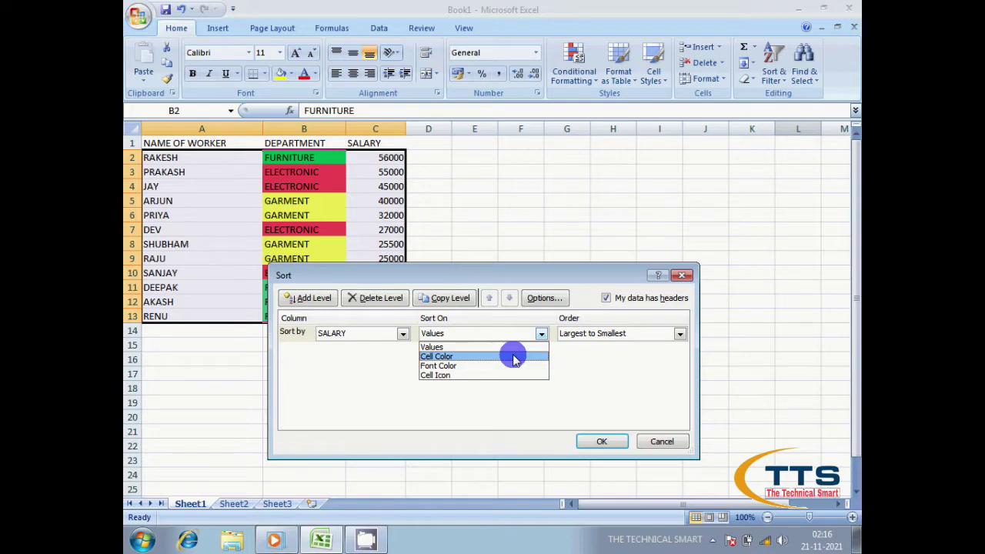
left_click(514, 358)
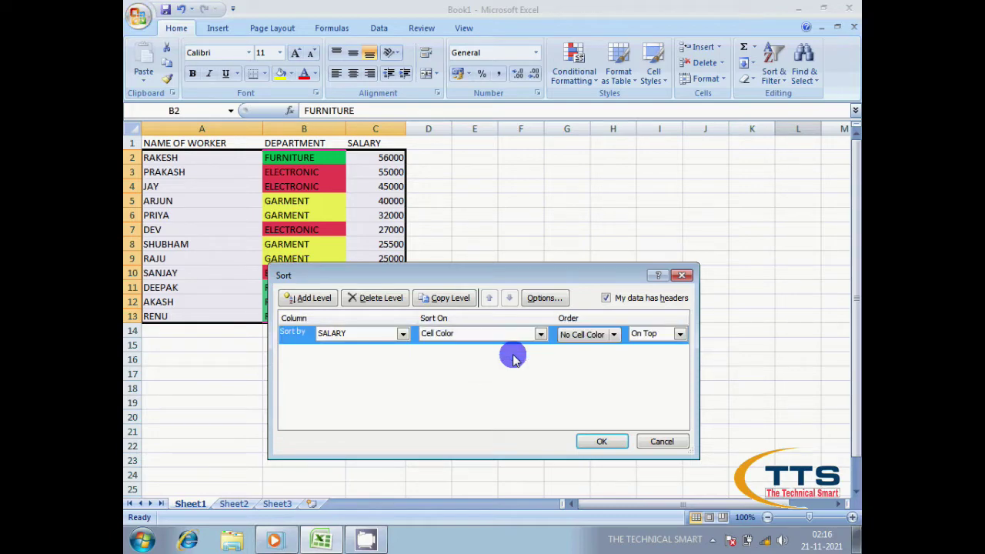
left_click(403, 334)
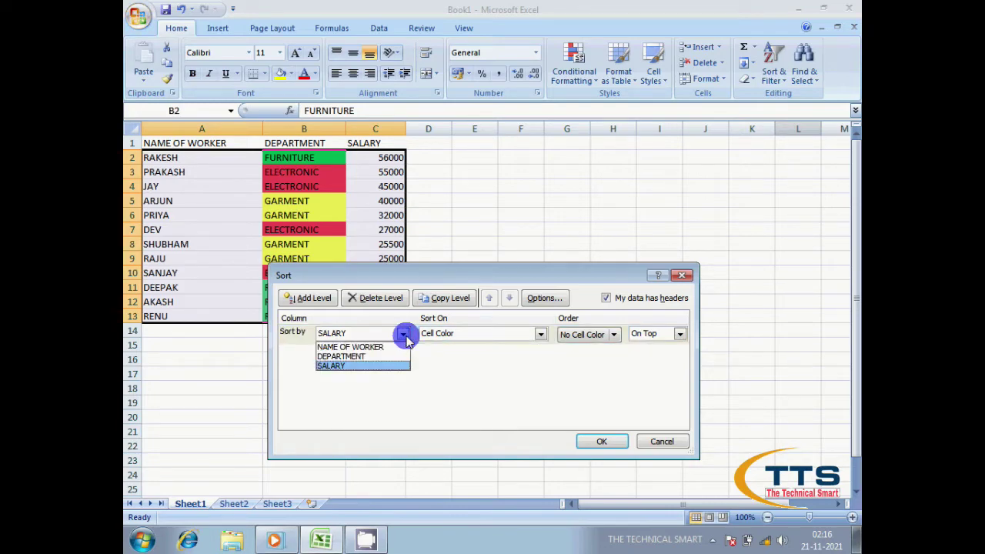
left_click(388, 357)
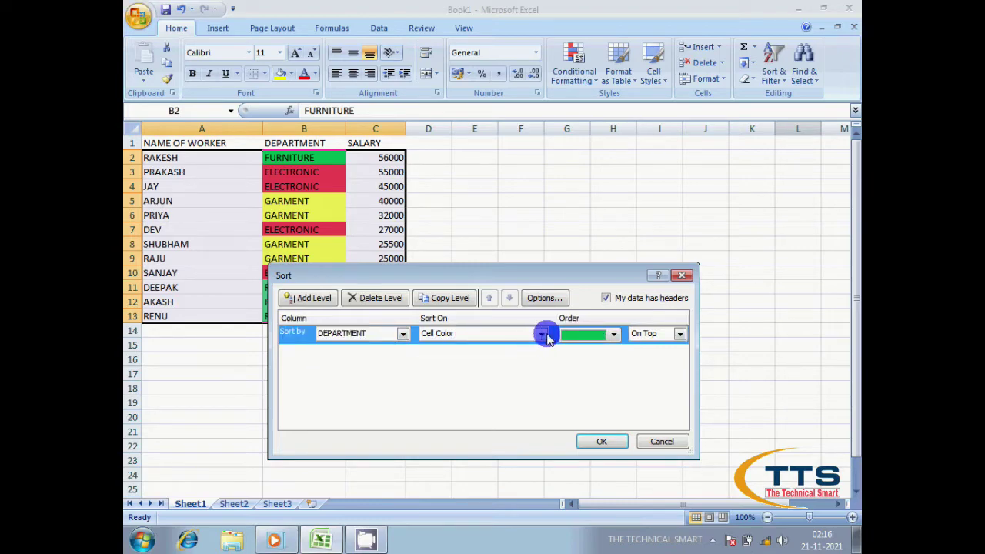
Set the sort order to green cells On Top and apply the sort
left_click(616, 336)
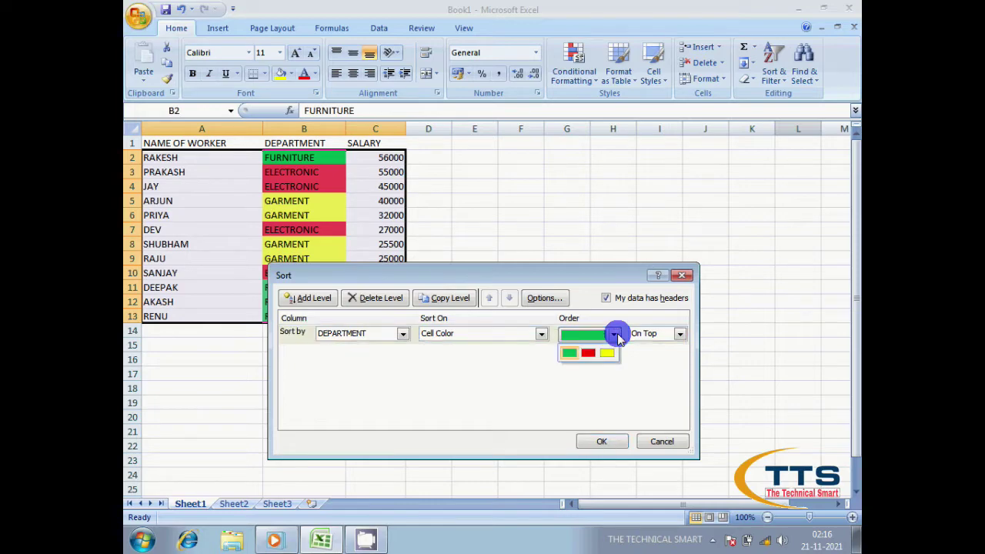
left_click(570, 354)
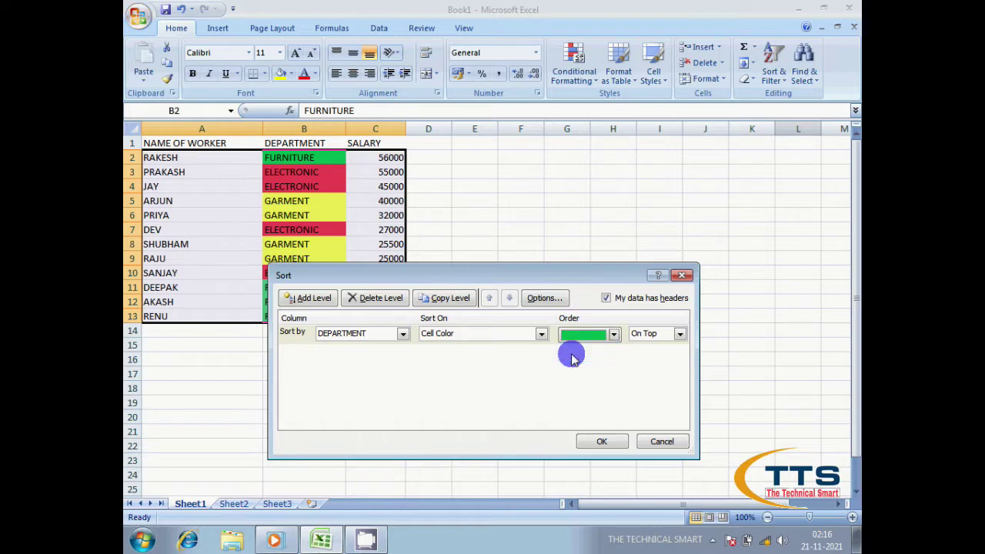
left_click(681, 335)
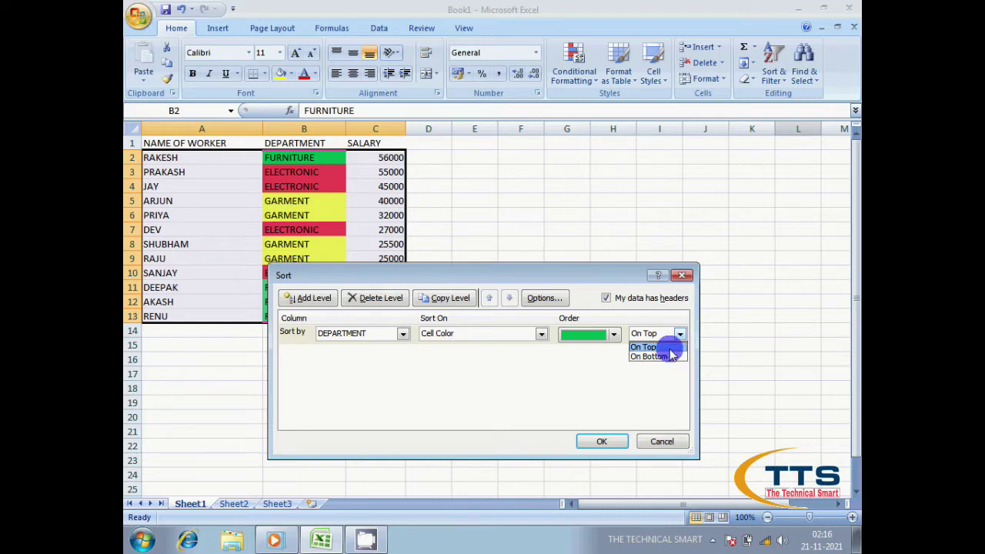
left_click(672, 347)
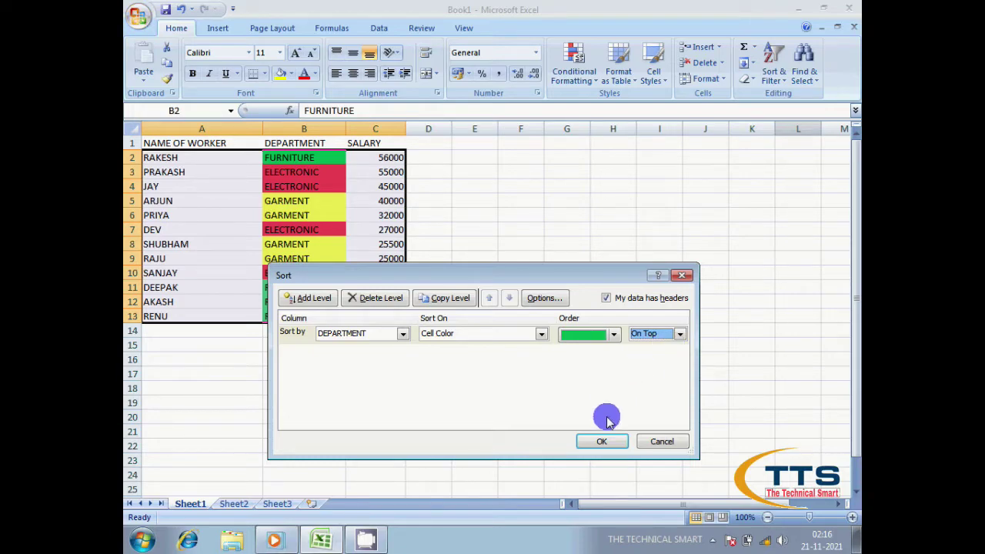
left_click(602, 443)
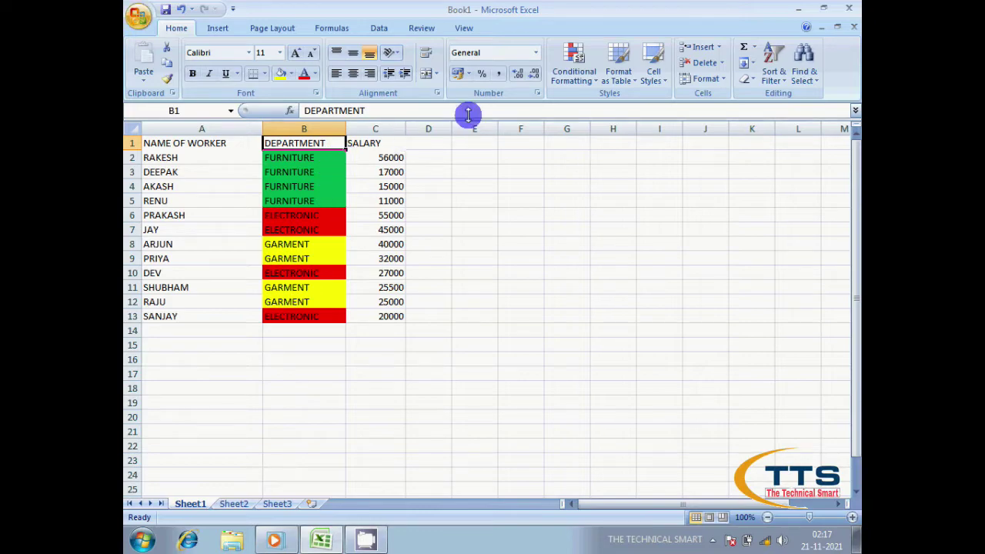
Set up a custom sort of the worker table by DEPARTMENT on Cell Color, with yellow as the order colour
left_click(773, 77)
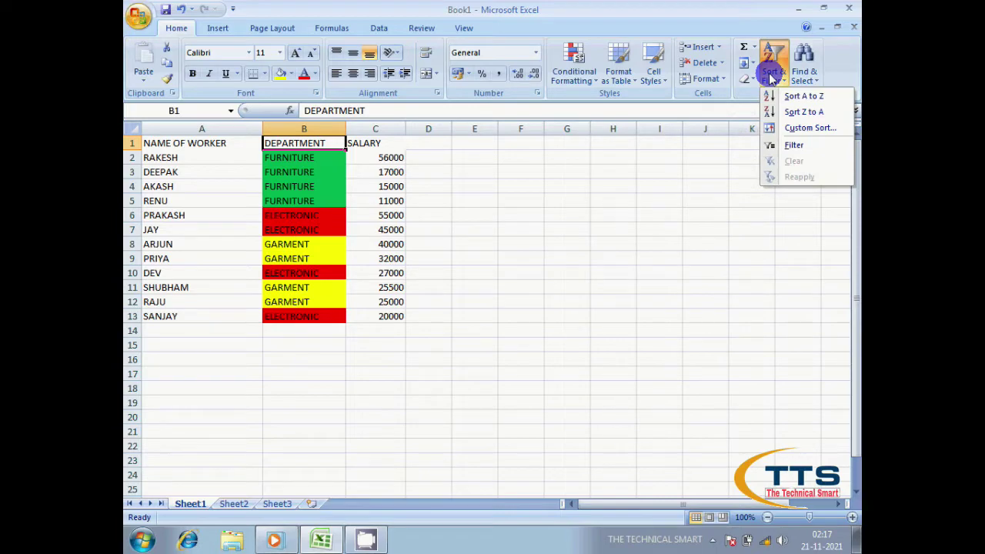
left_click(792, 131)
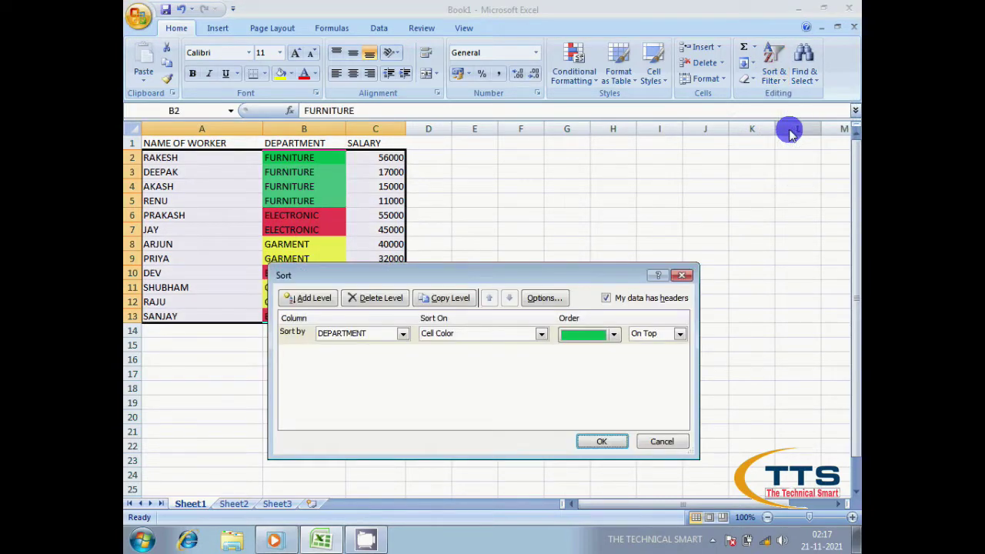
left_click(615, 337)
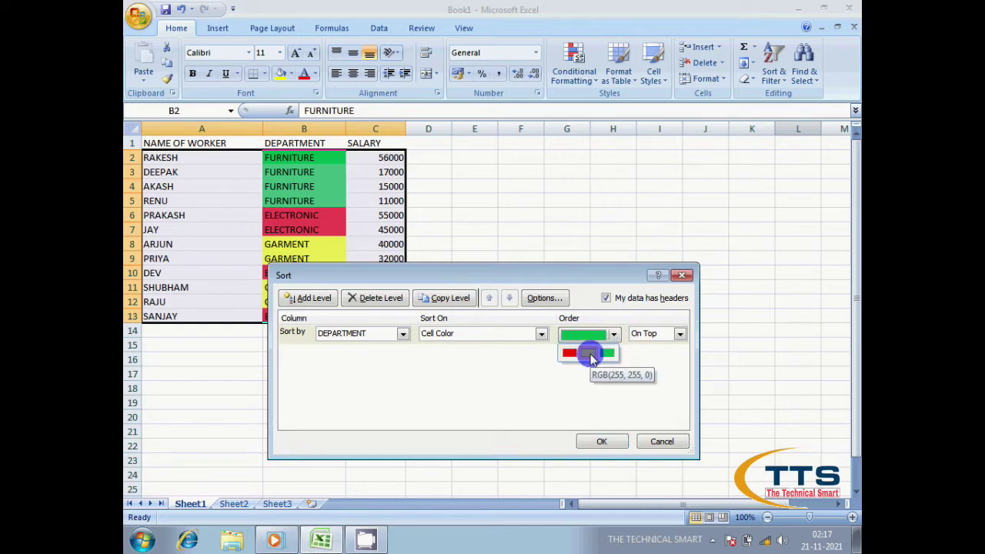
left_click(589, 354)
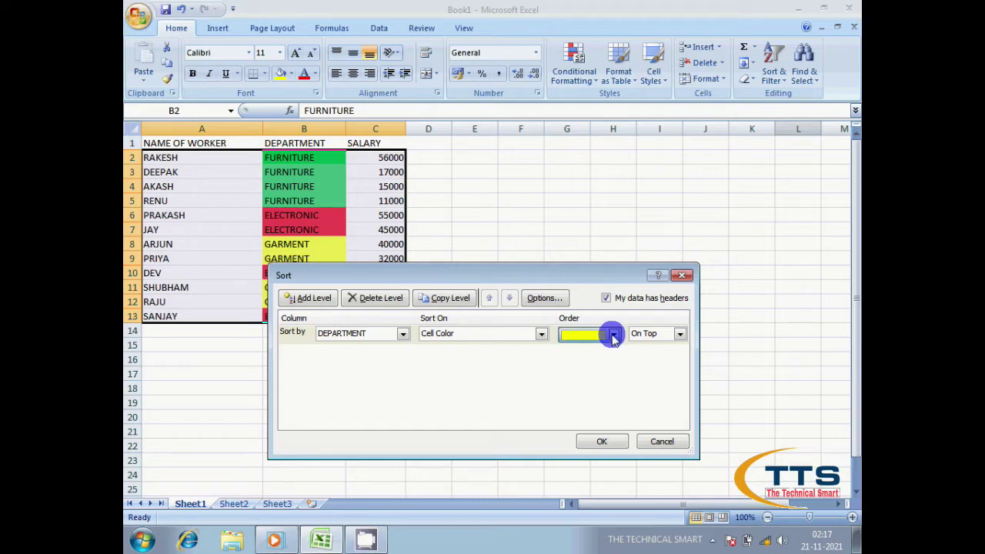
left_click(614, 336)
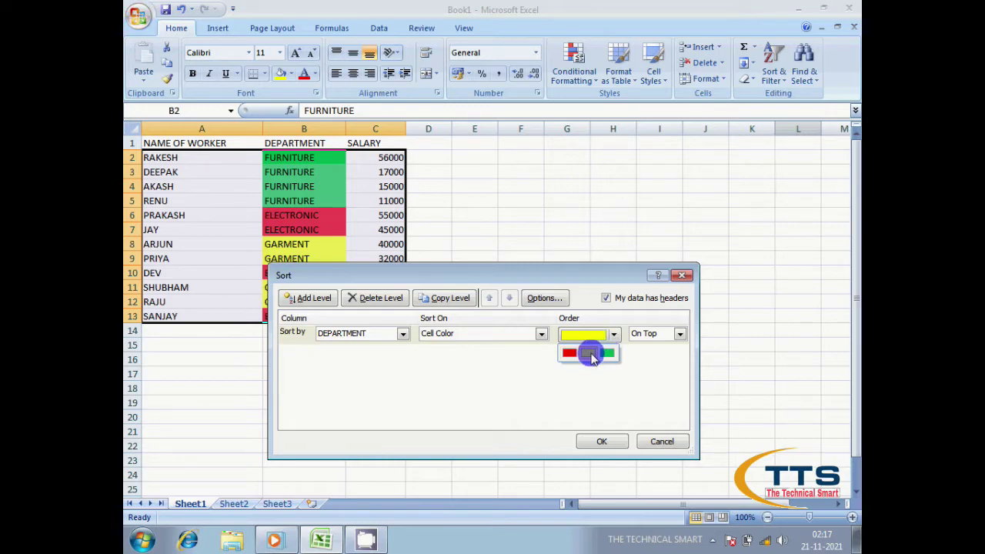
left_click(682, 334)
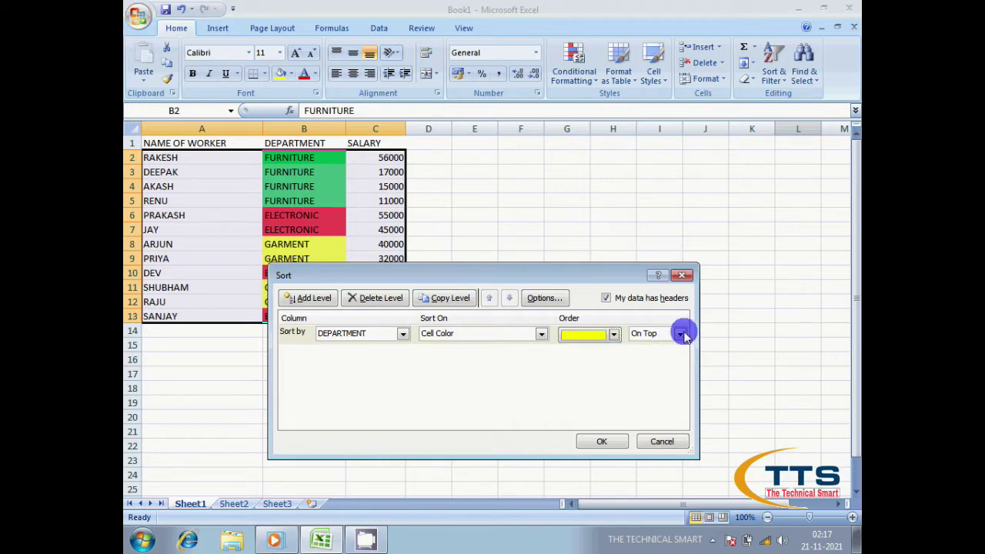
left_click(682, 334)
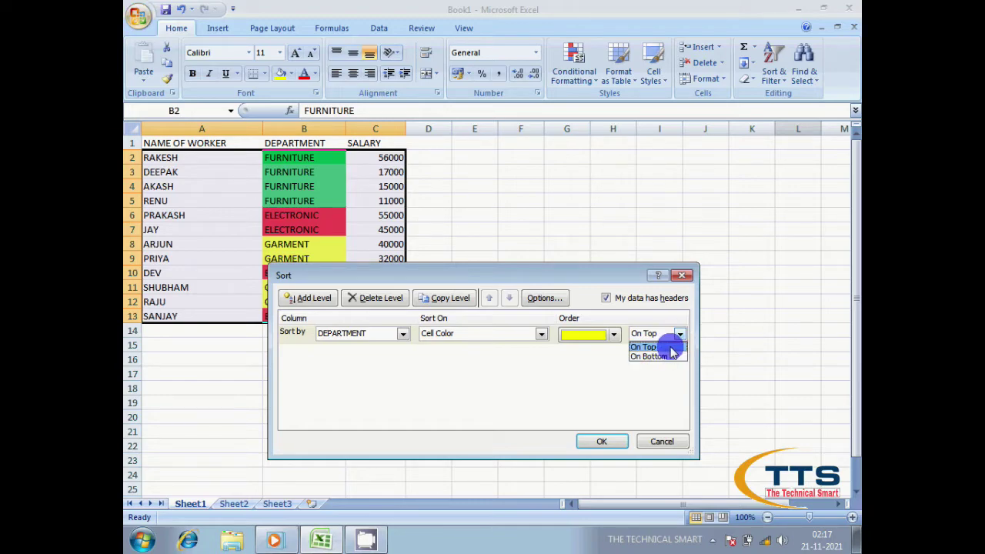
left_click(616, 337)
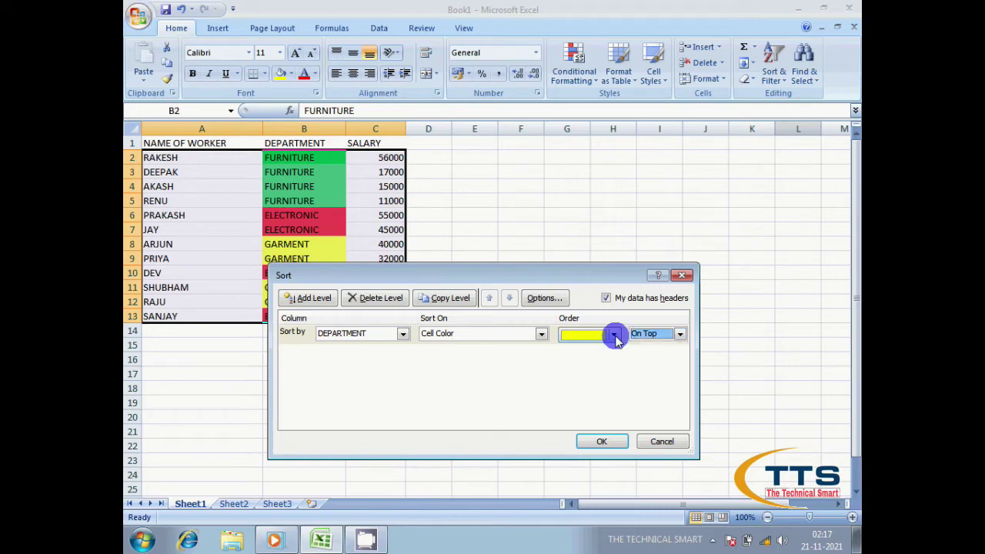
left_click(616, 338)
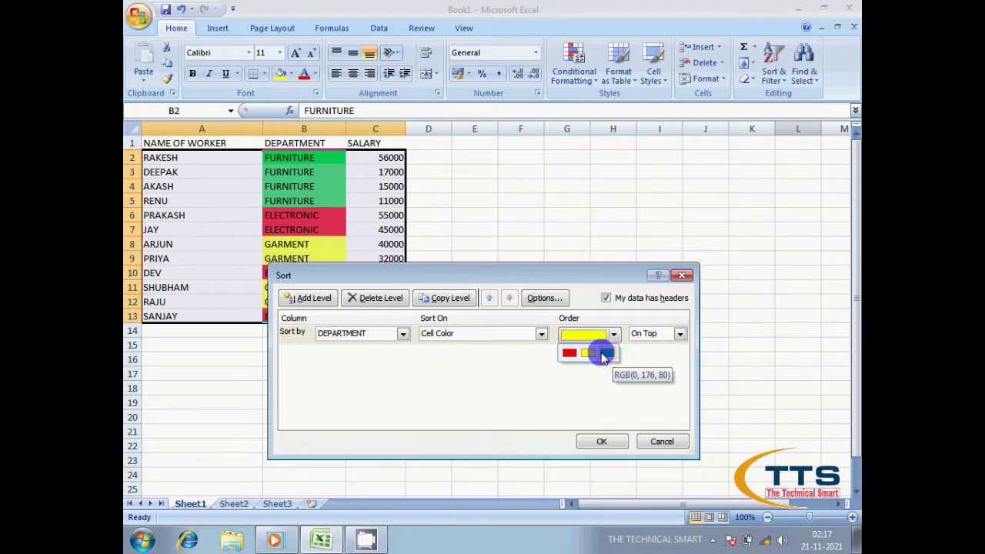
left_click(589, 353)
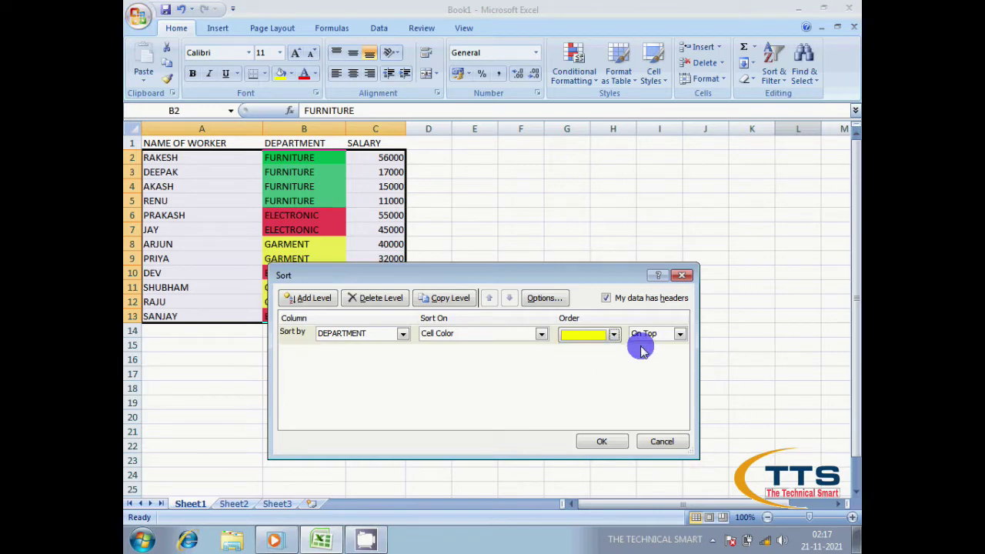
Place the yellow cells On Bottom in the sort order and apply the sort
left_click(680, 333)
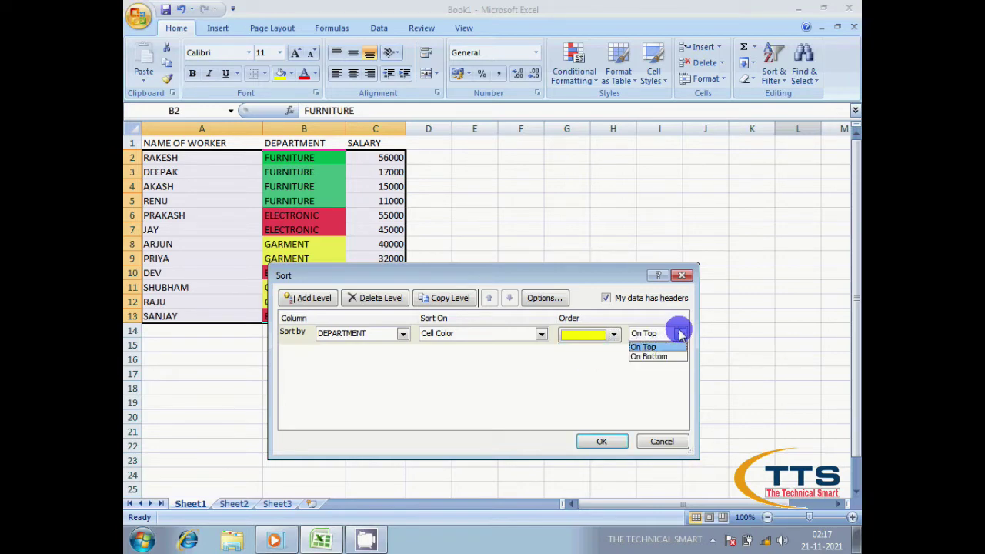
left_click(649, 357)
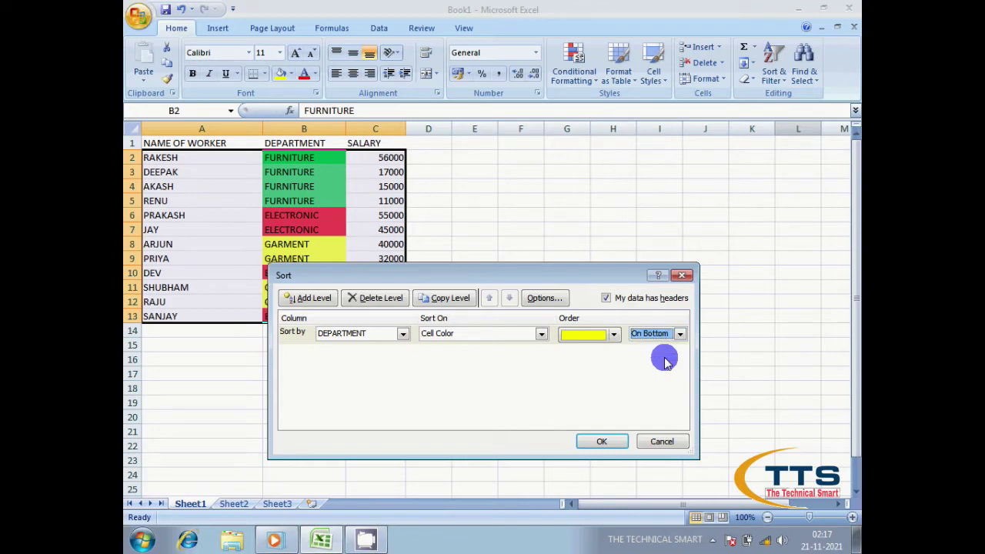
left_click(604, 442)
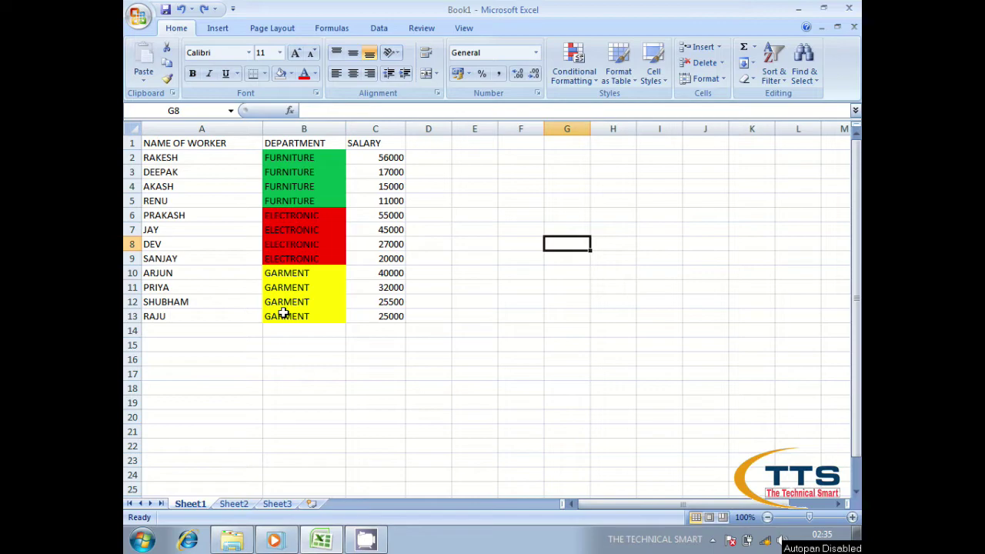
Remove the fill colour from the whole DEPARTMENT column by setting it to No Fill
left_click(322, 125)
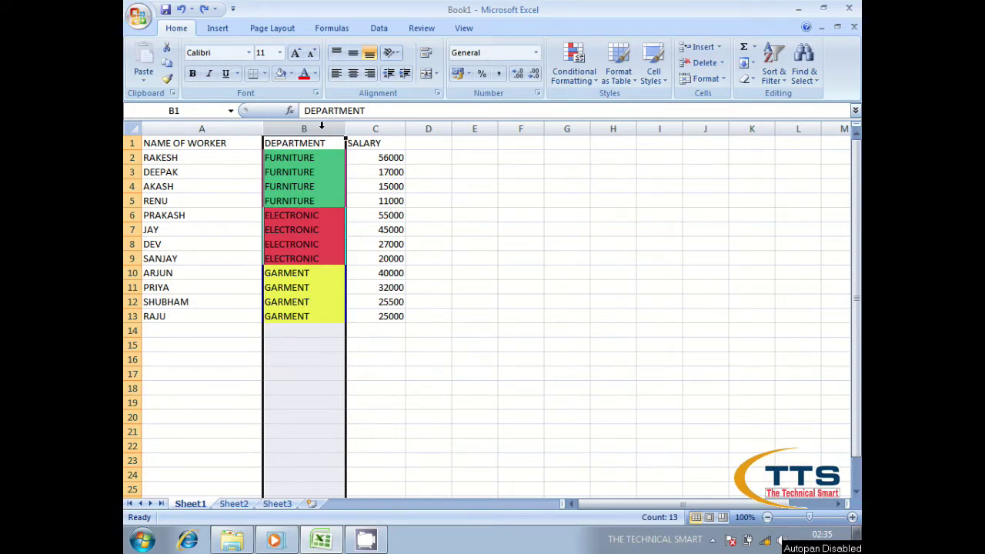
left_click(290, 74)
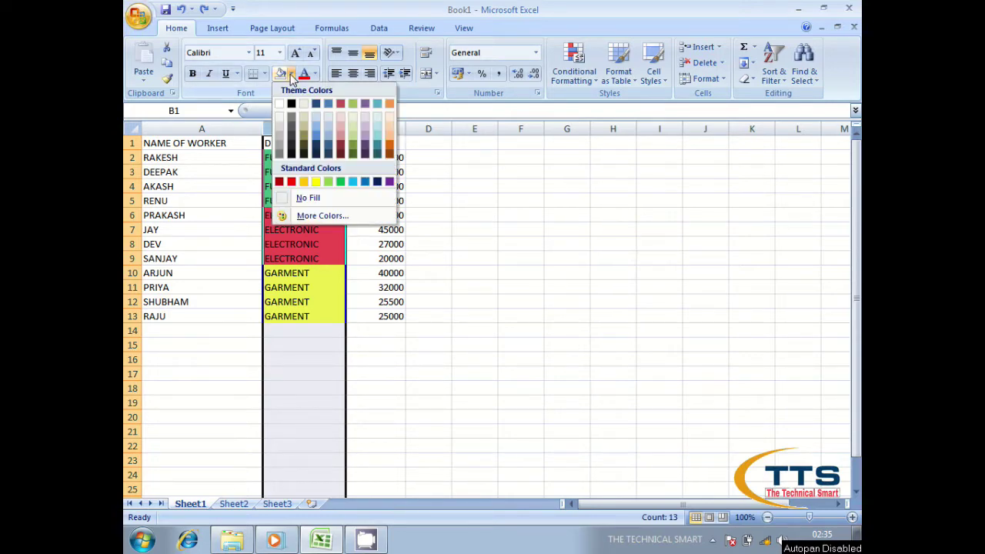
left_click(304, 198)
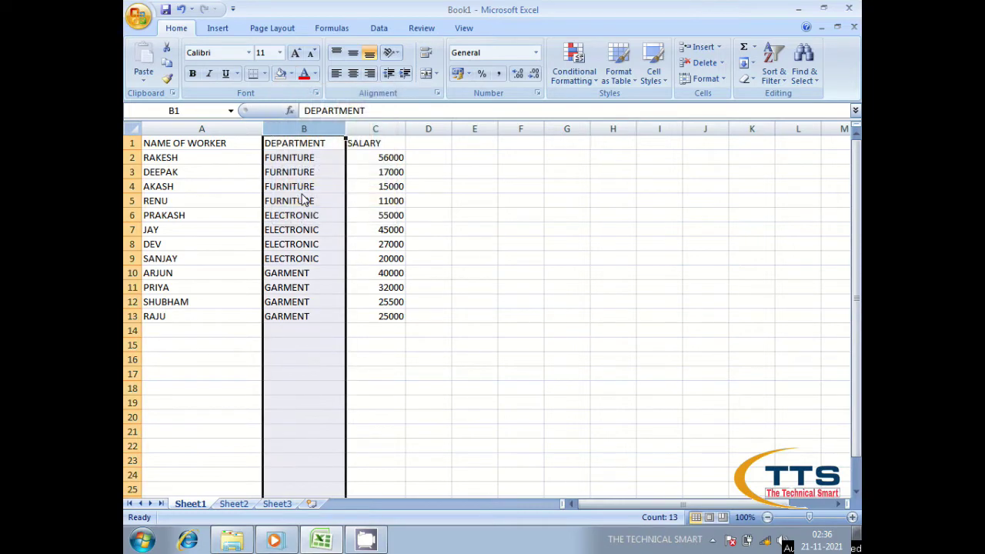
left_click(462, 211)
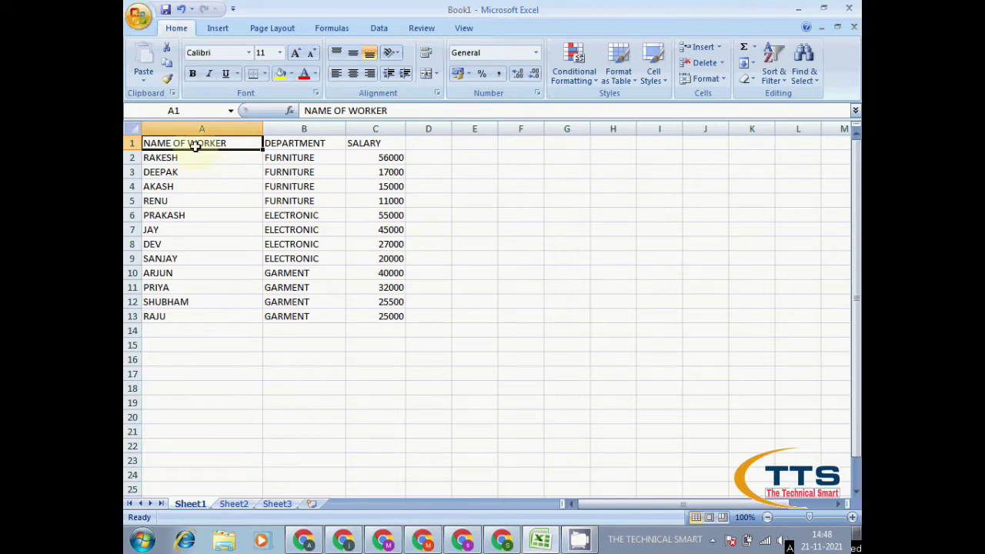
Review the entries in the NAME OF WORKER, DEPARTMENT and SALARY columns of the worker table
left_click(176, 190)
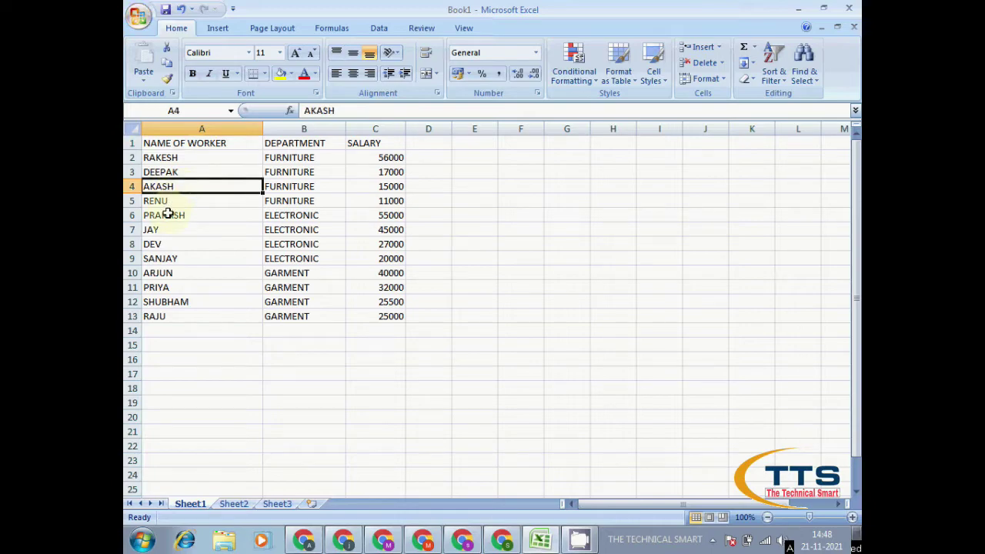
left_click(167, 214)
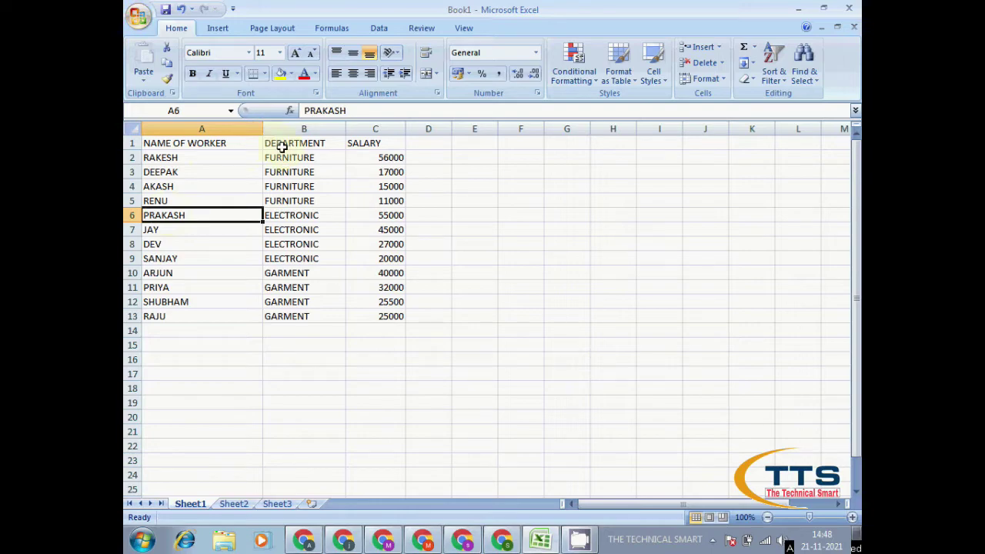
left_click(295, 197)
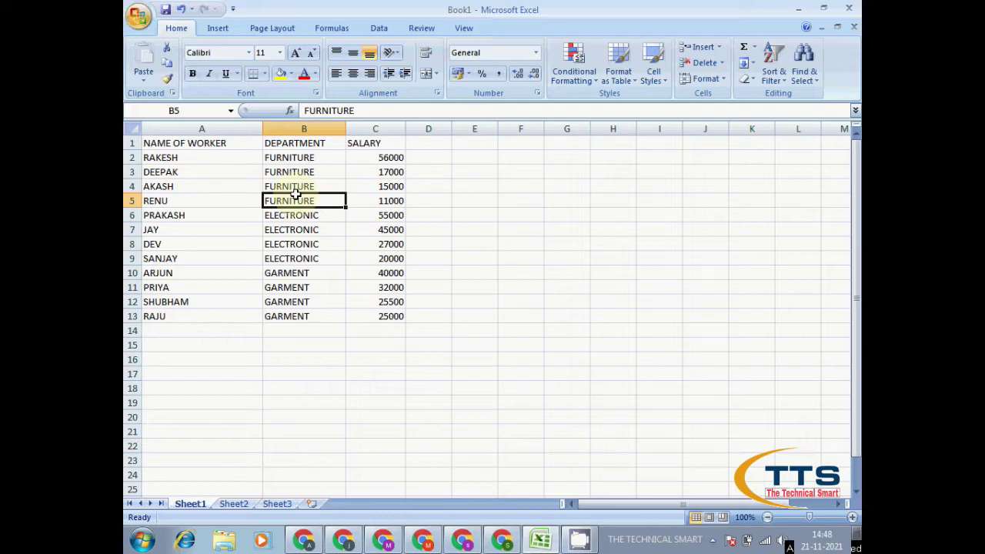
left_click(391, 145)
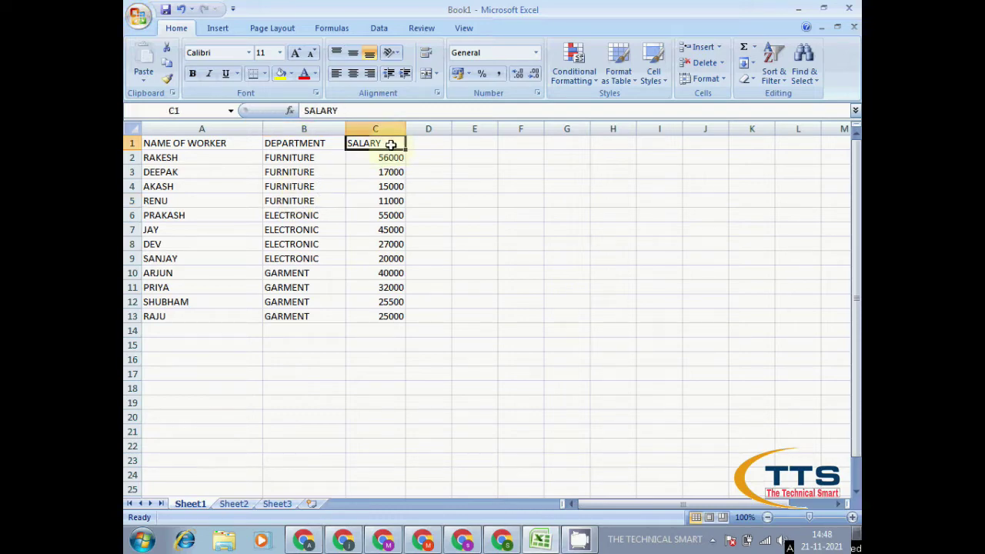
left_click(375, 202)
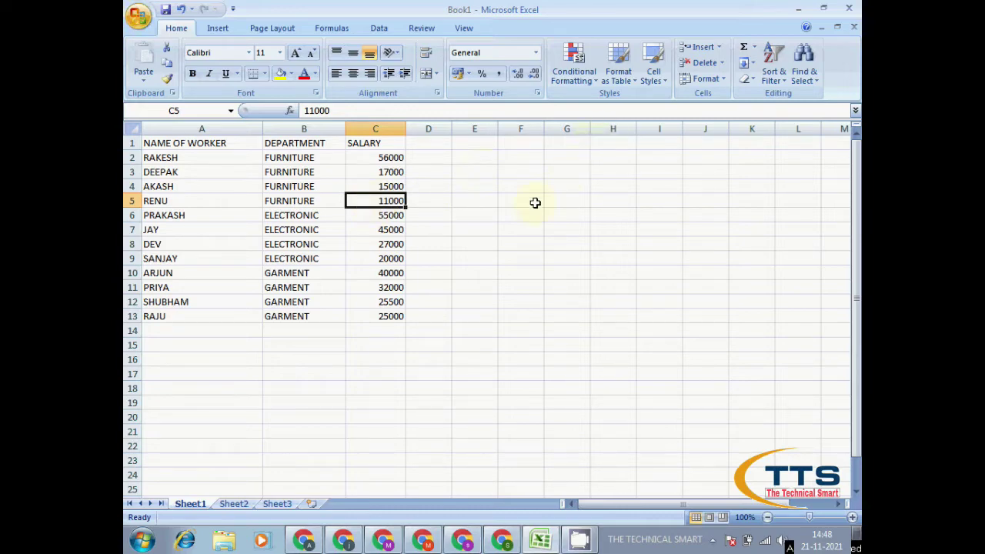
left_click(481, 230)
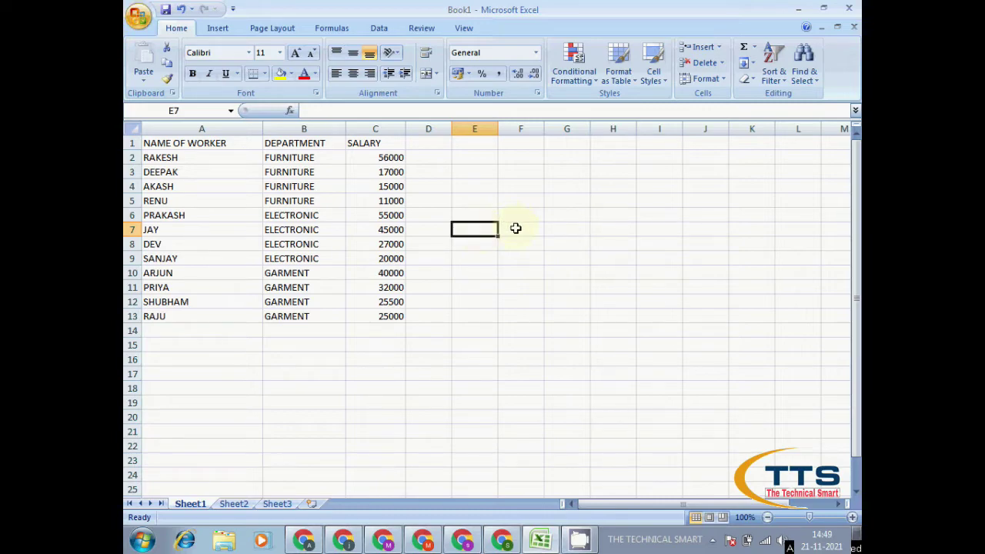
left_click(516, 181)
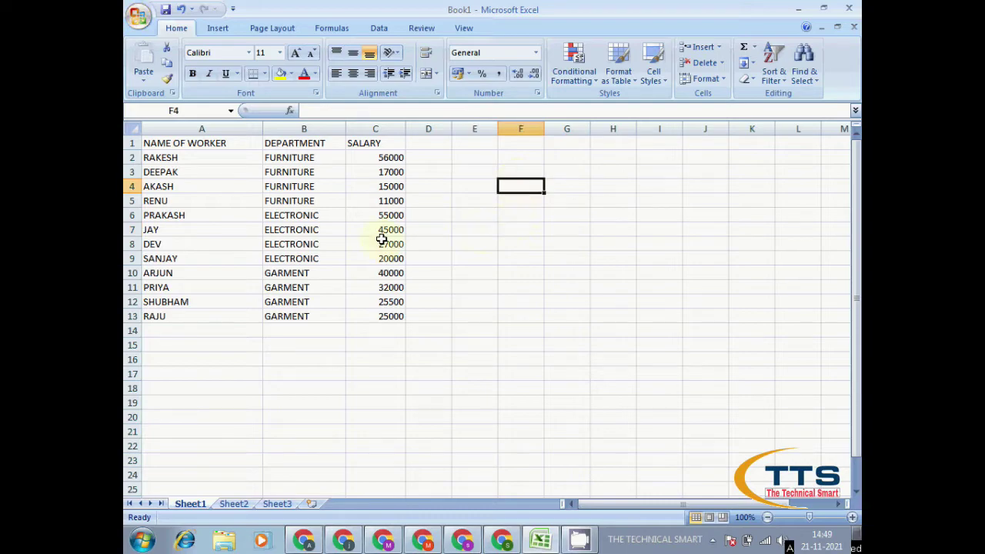
left_click(164, 244)
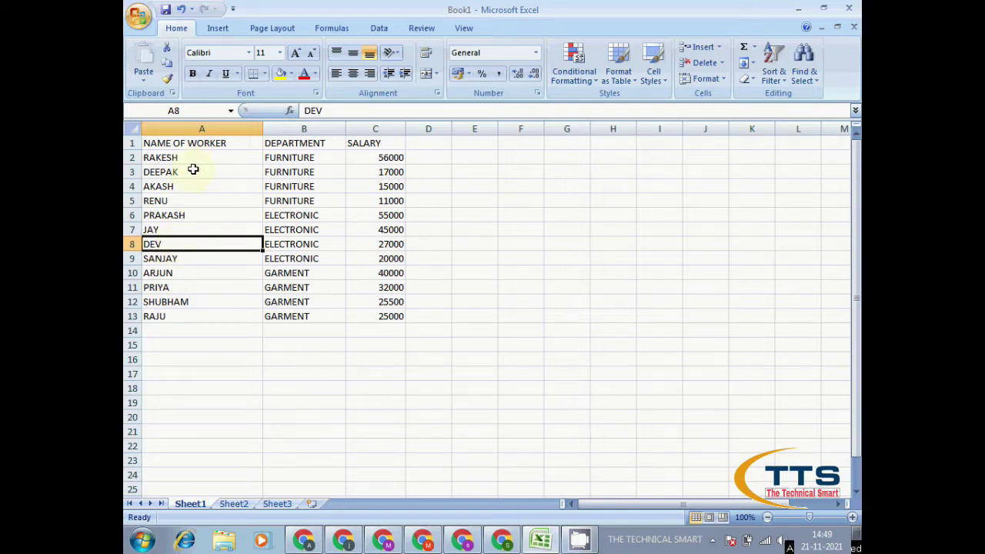
Turn on Filter for the worker table, starting from the NAME OF WORKER header in A1
left_click(218, 142)
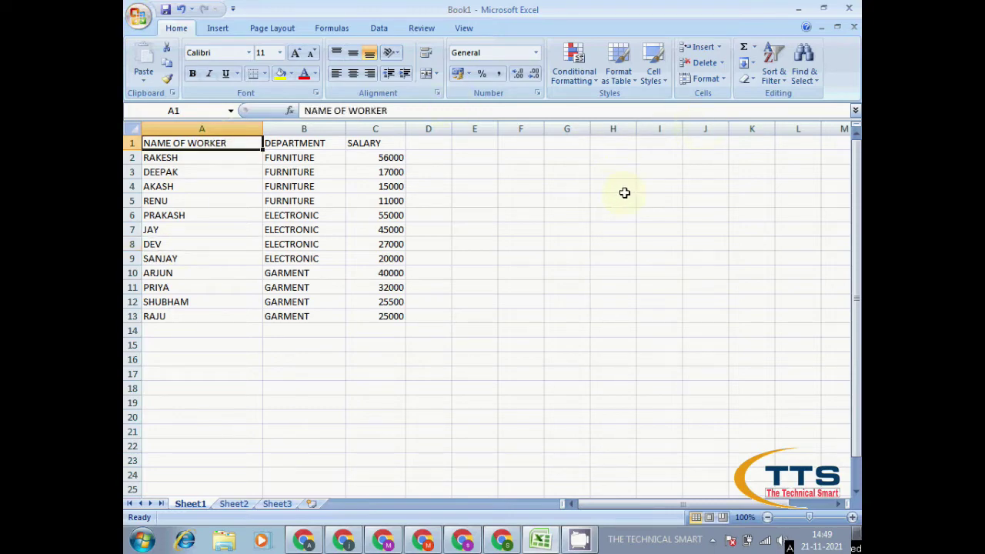
left_click(770, 75)
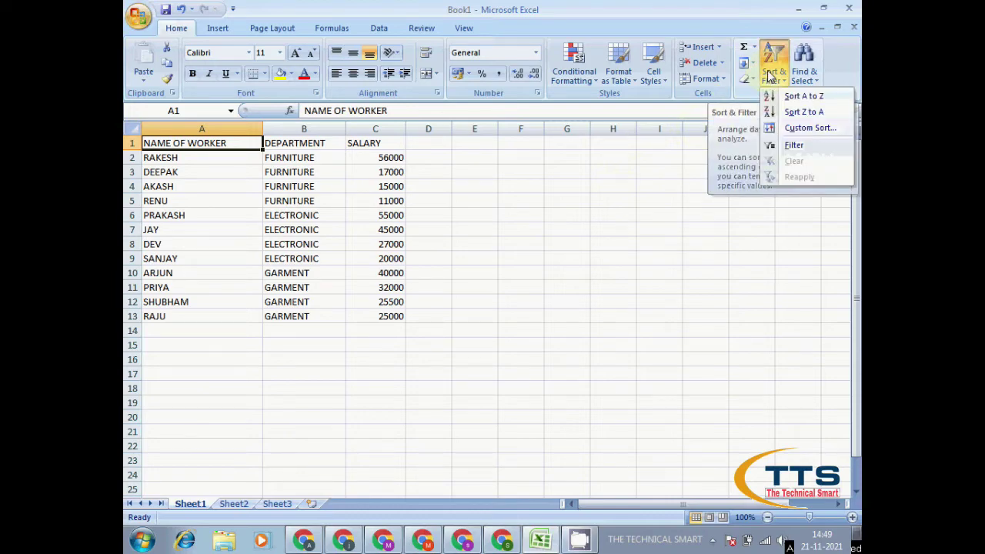
left_click(785, 147)
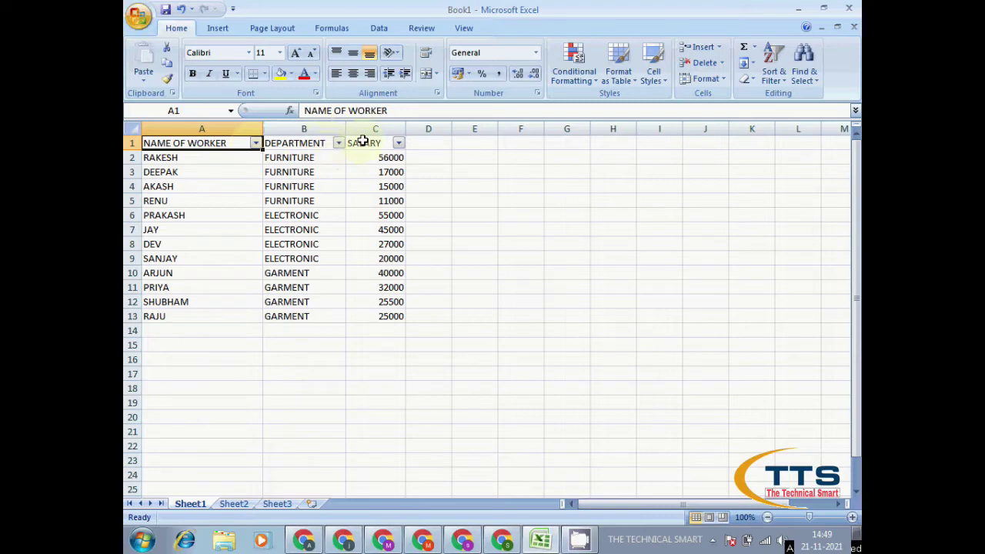
Filter the NAME OF WORKER column to show only the worker in row 7
left_click(255, 144)
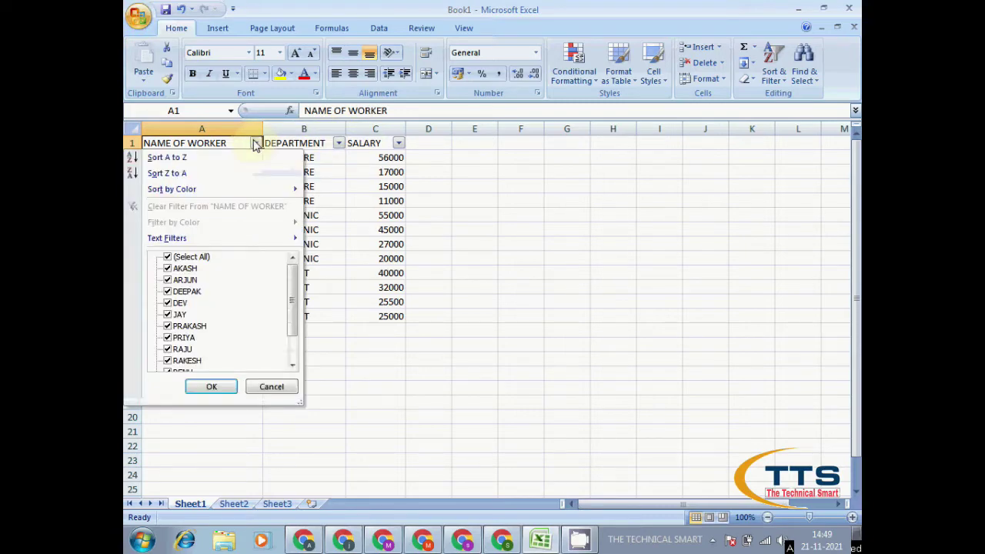
left_click(190, 259)
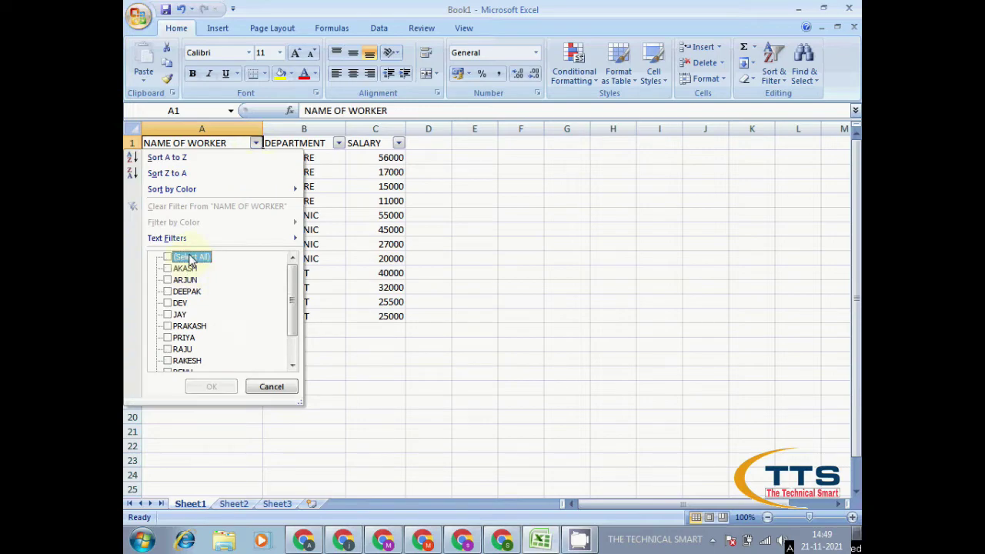
left_click(177, 315)
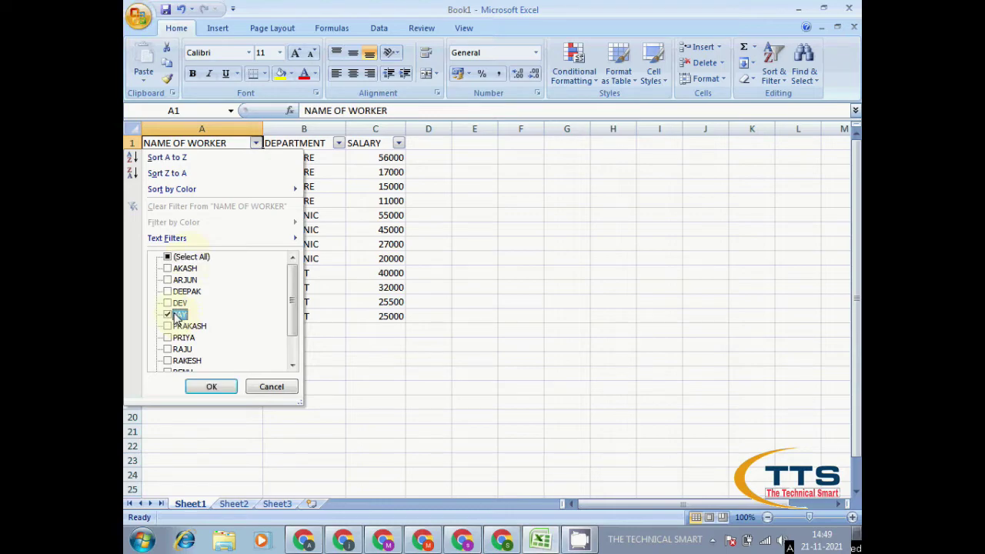
left_click(207, 388)
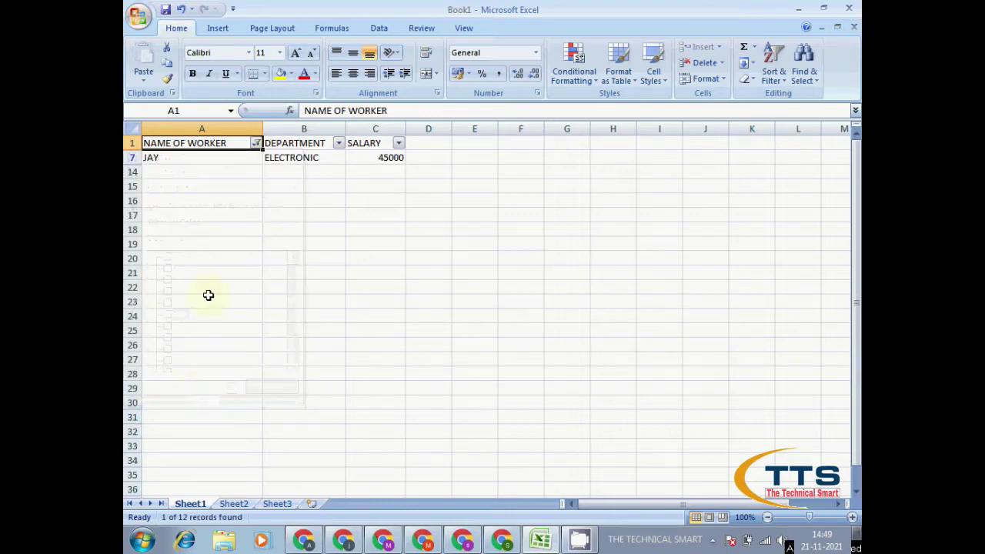
left_click(188, 160)
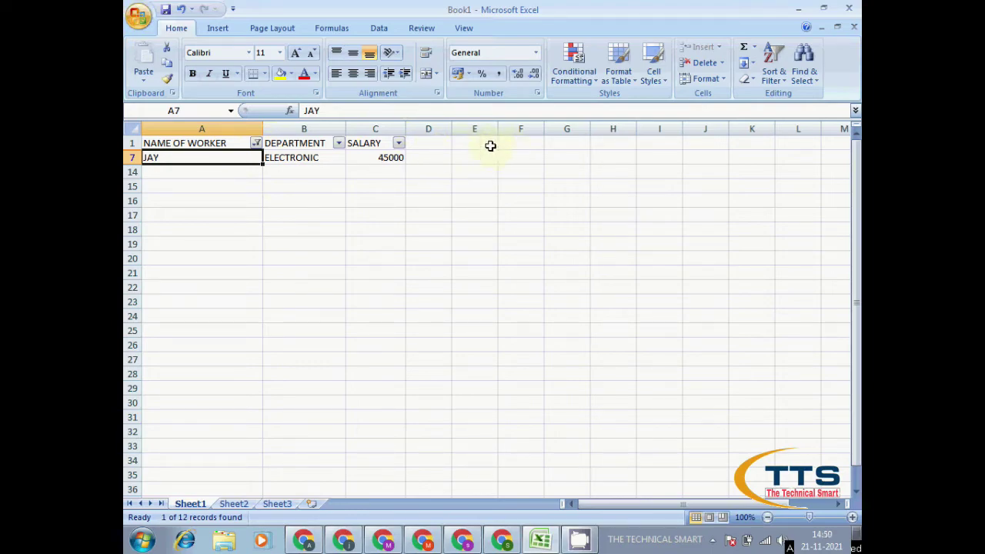
Reselect all names in the NAME OF WORKER filter to show every worker row again
left_click(257, 144)
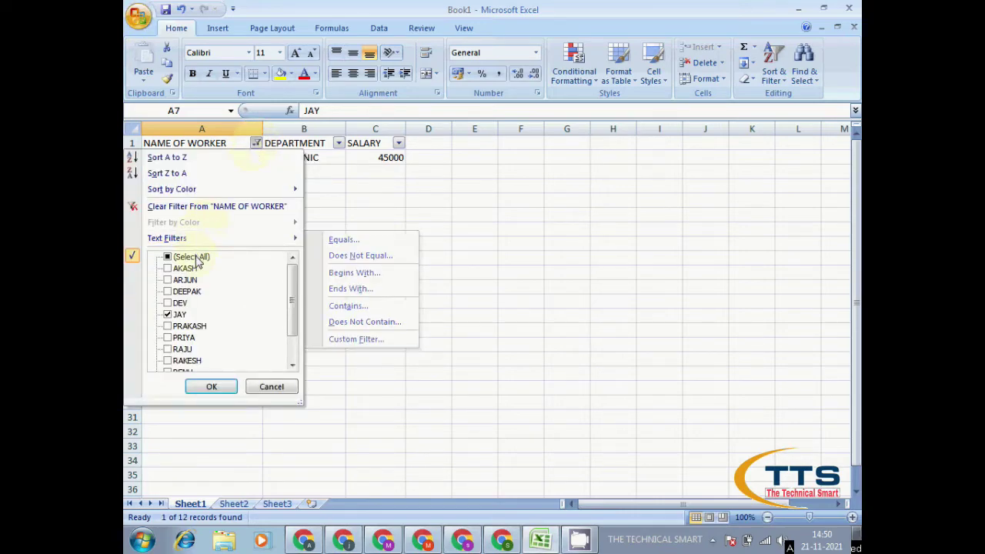
left_click(199, 256)
left_click(208, 387)
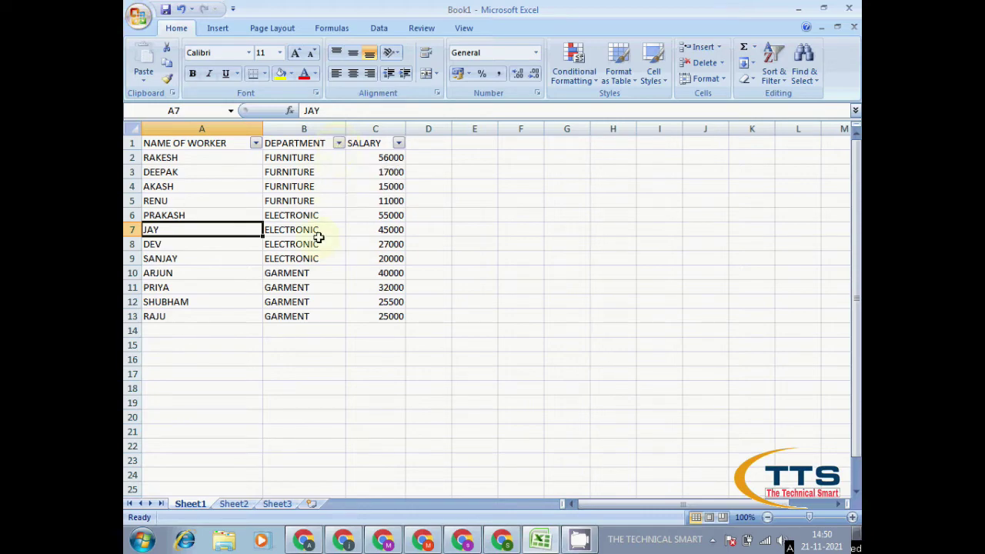
Filter the DEPARTMENT column to show only the GARMENT rows
left_click(307, 301)
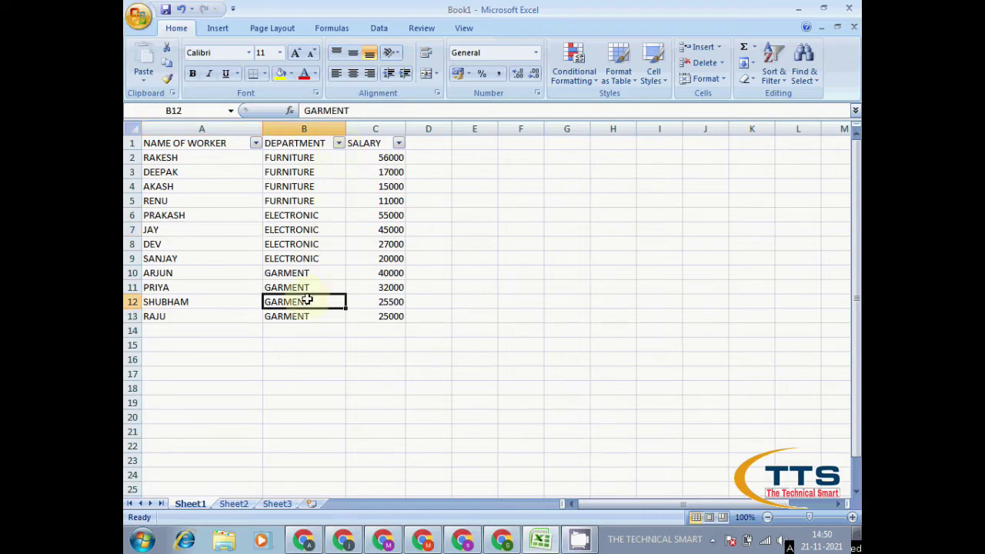
left_click(339, 144)
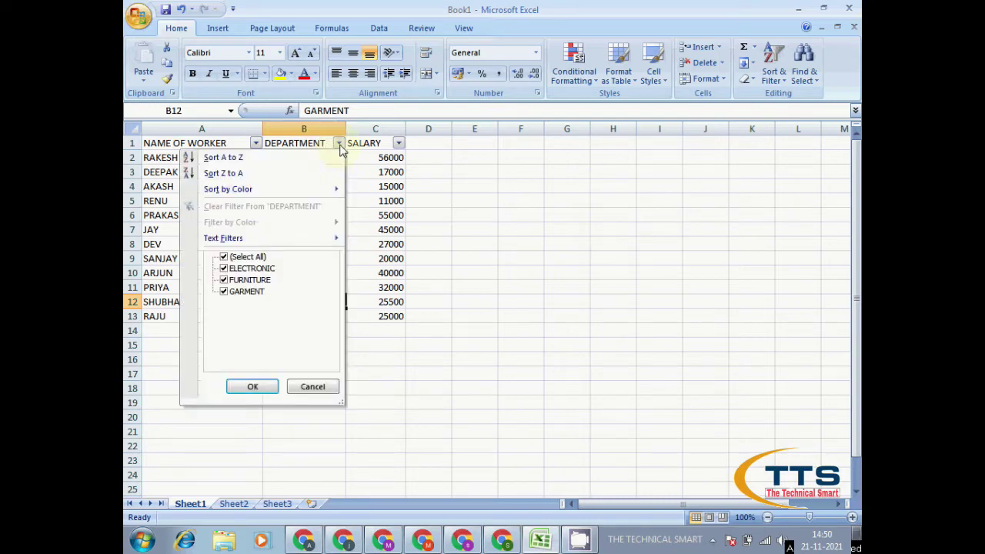
left_click(247, 258)
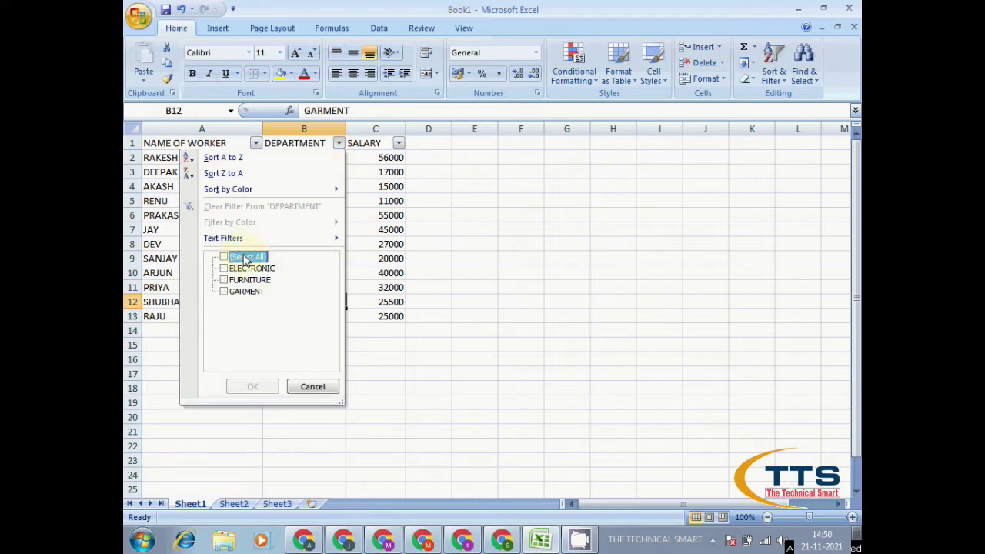
left_click(224, 292)
left_click(253, 389)
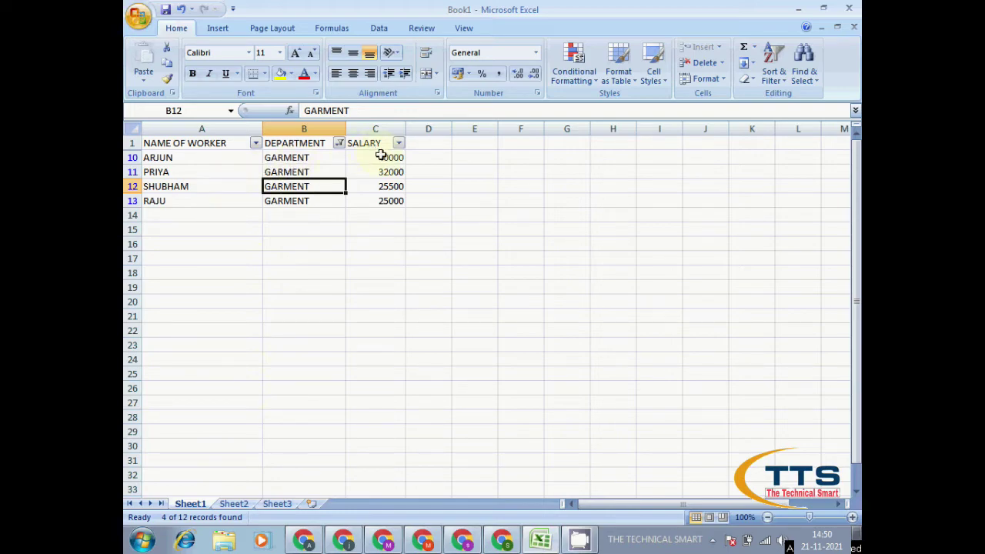
Reselect all departments in the DEPARTMENT filter to show every worker row again
left_click(339, 144)
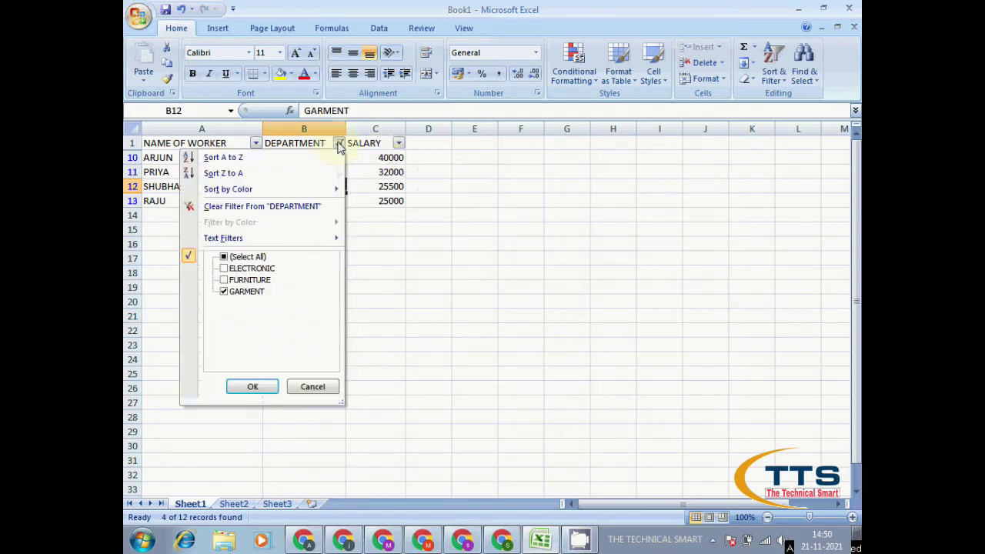
left_click(254, 262)
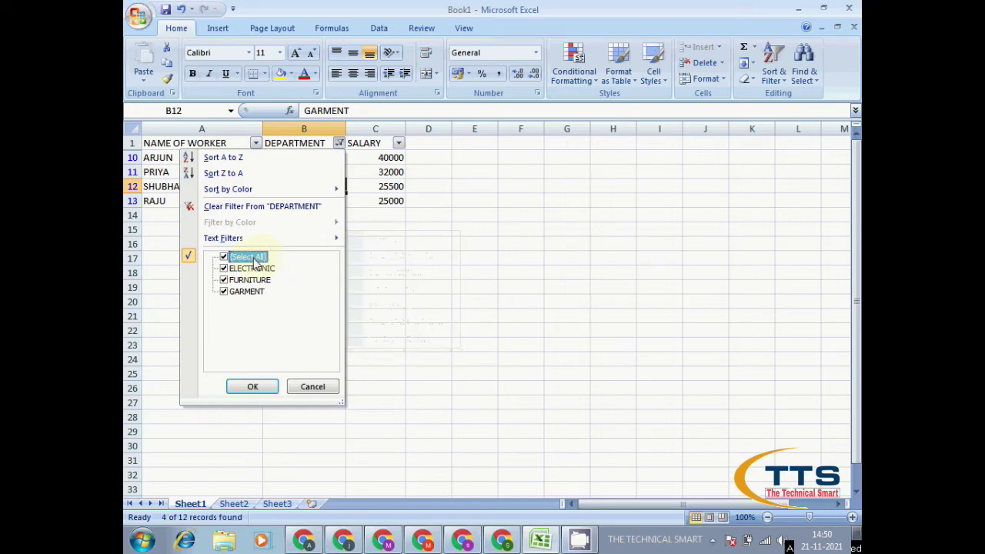
left_click(253, 391)
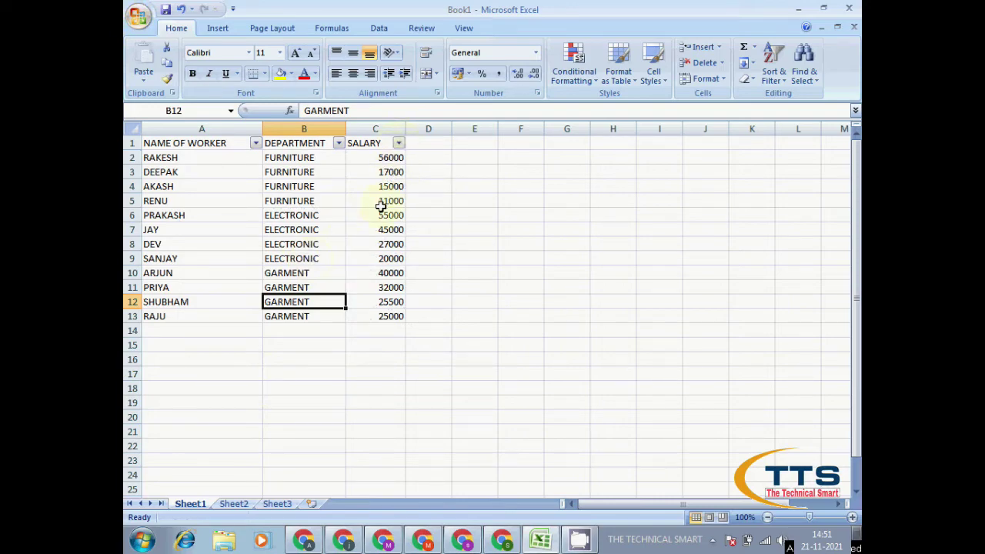
Filter the SALARY column to show only the rows with a salary of 45000
left_click(386, 234)
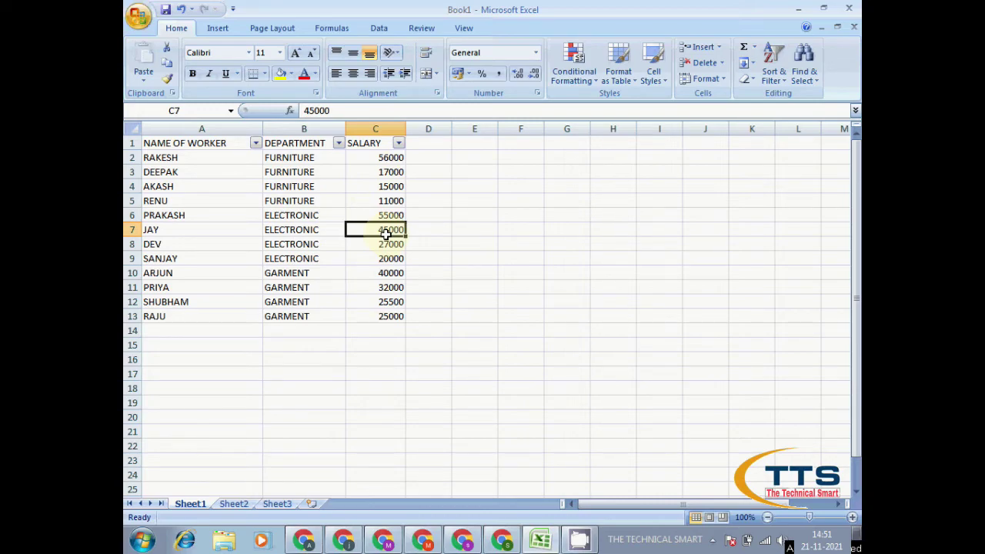
left_click(398, 143)
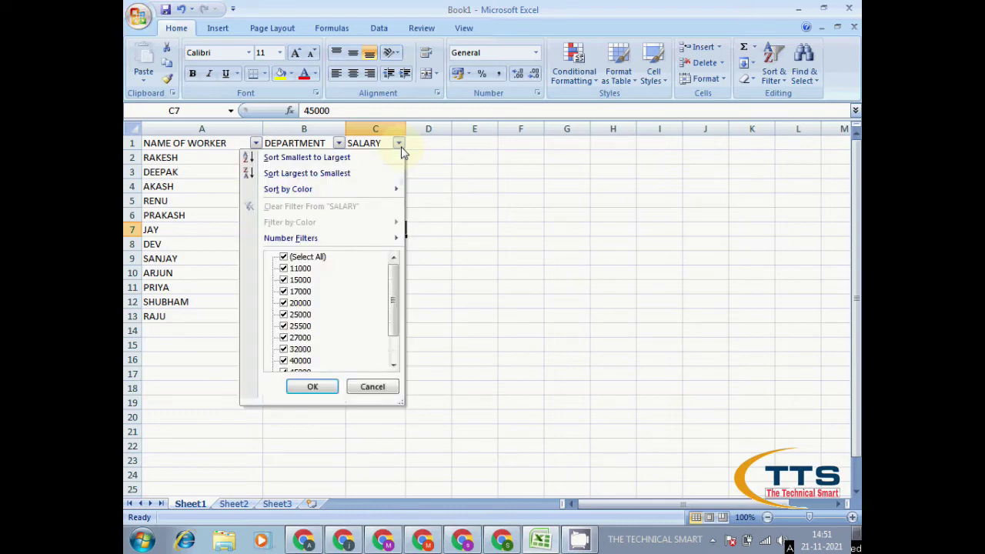
left_click(318, 260)
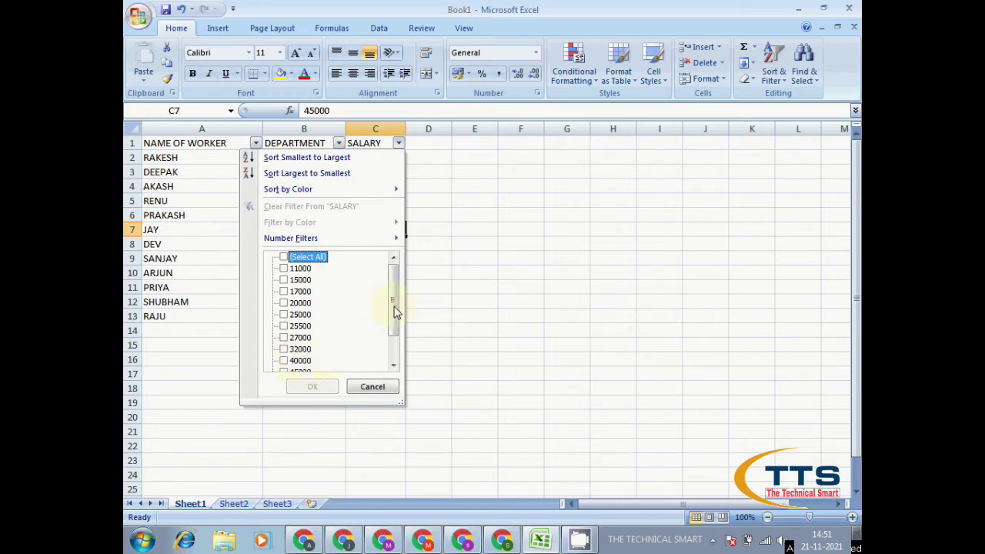
left_click_drag(394, 311, 395, 317)
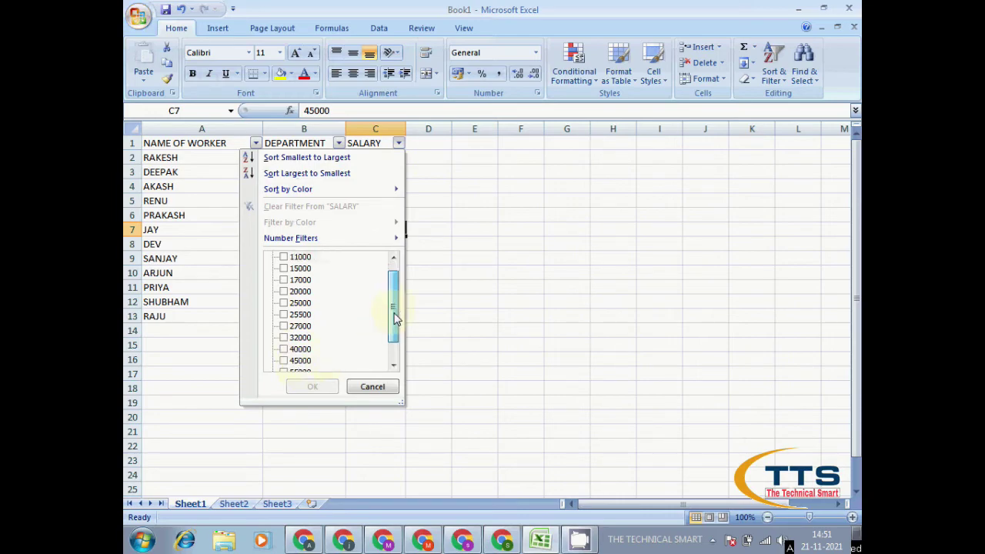
left_click(284, 361)
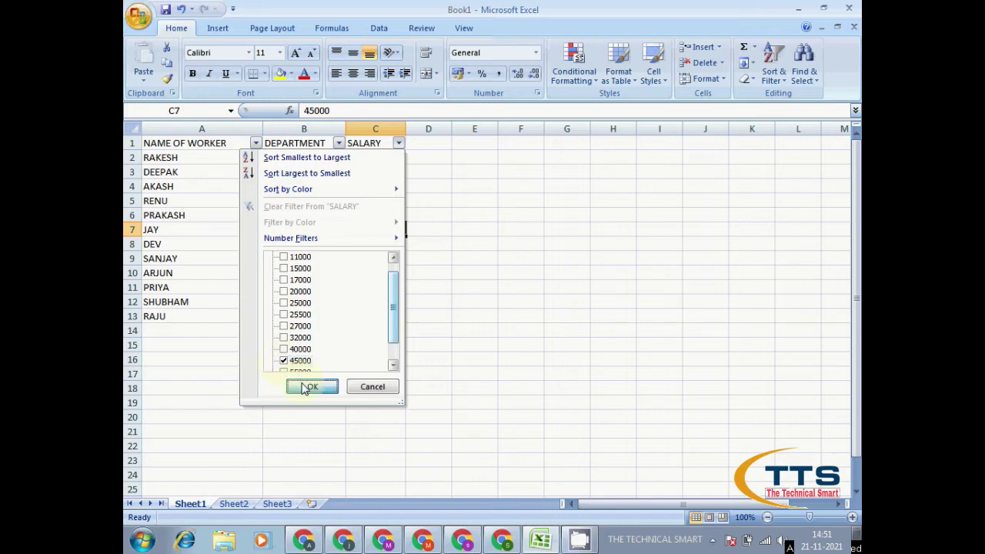
left_click(311, 386)
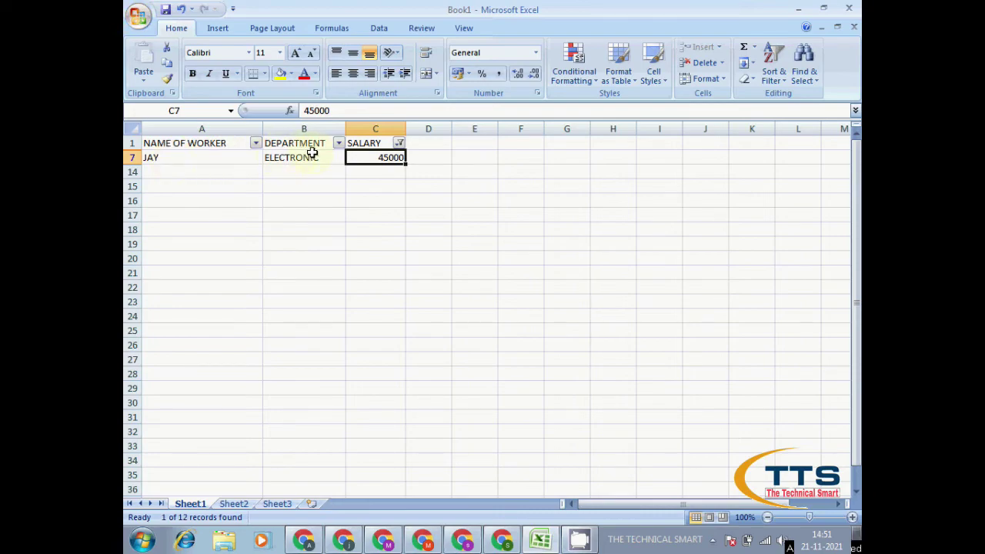
Reselect all amounts in the SALARY filter to restore the full worker list
left_click(399, 144)
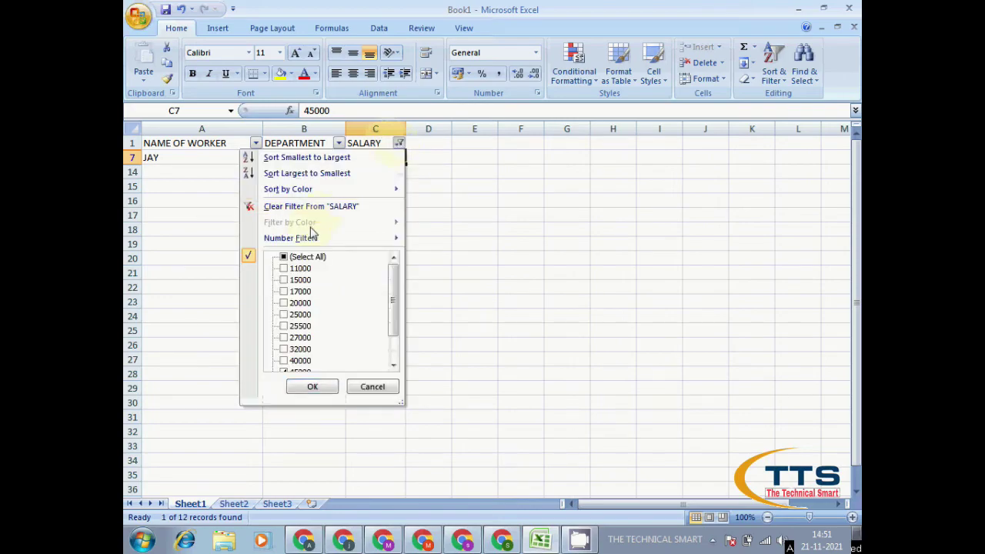
left_click(308, 255)
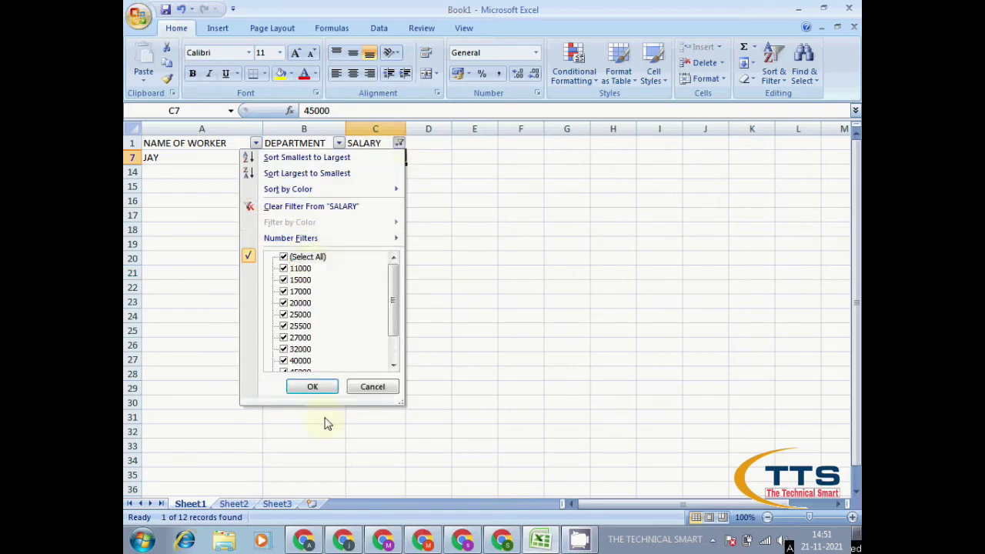
left_click(317, 389)
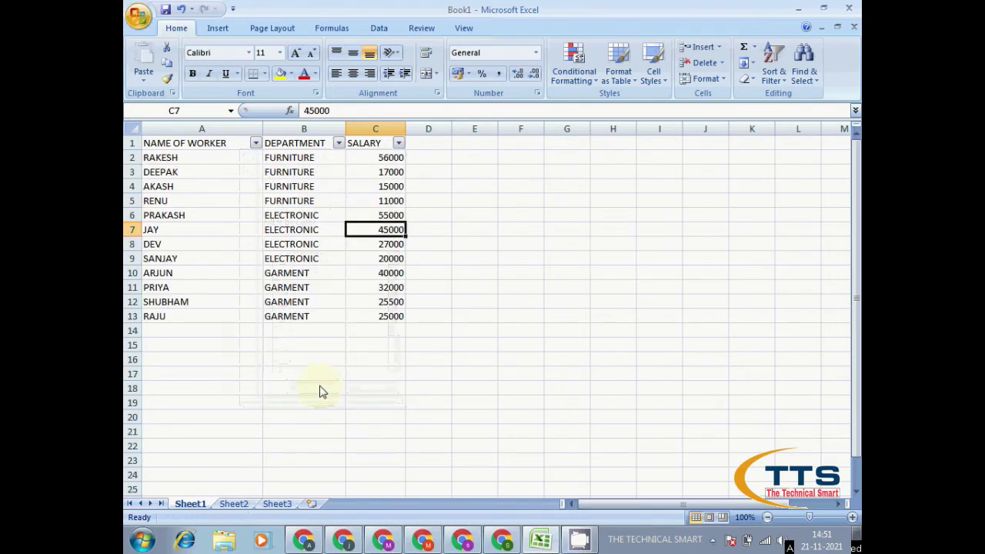
Turn off Filter for the worker table to remove the filter controls from its headers
left_click(591, 243)
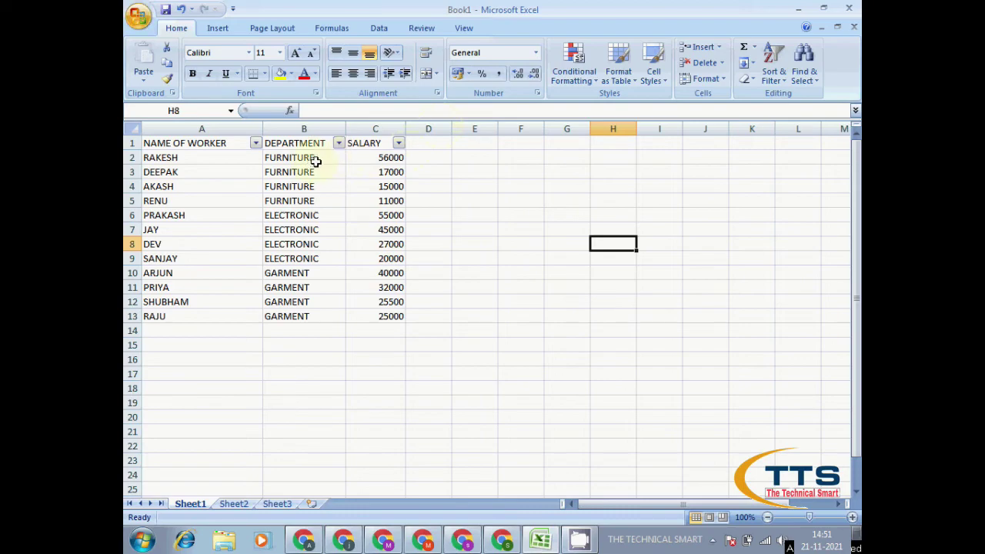
left_click(773, 79)
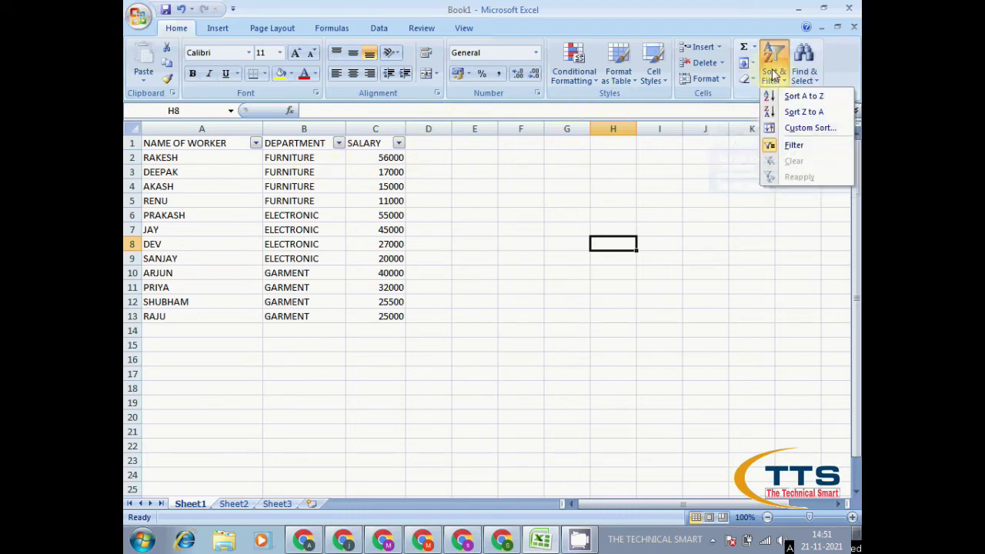
left_click(788, 146)
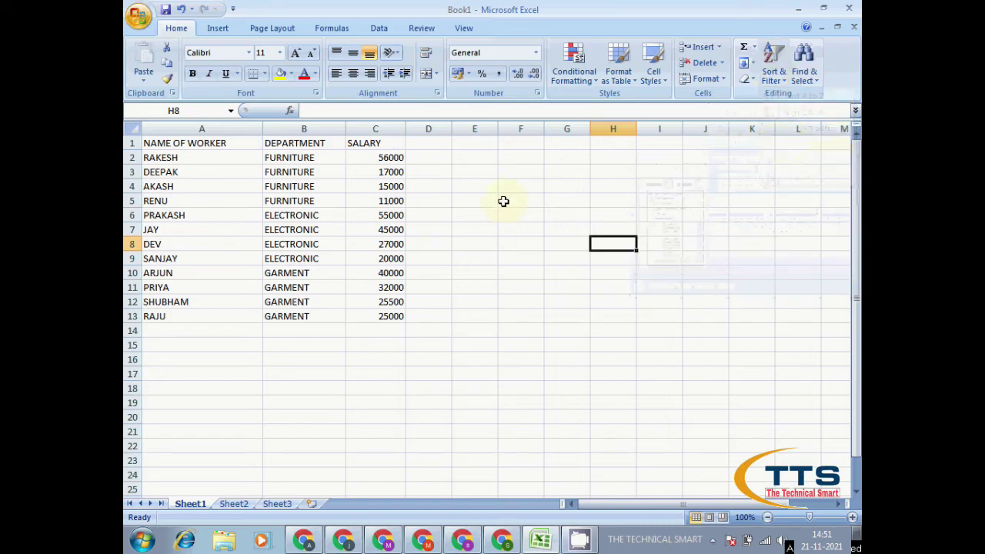